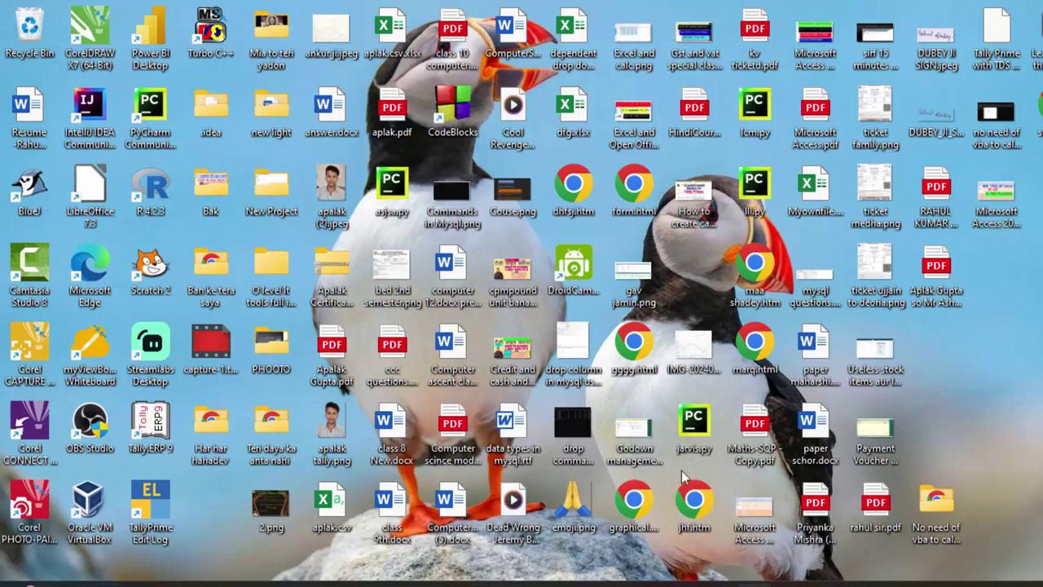
- Refresh the Windows desktop and bring up the Start search
{"action": "right_click", "coordinate": [989, 364]}
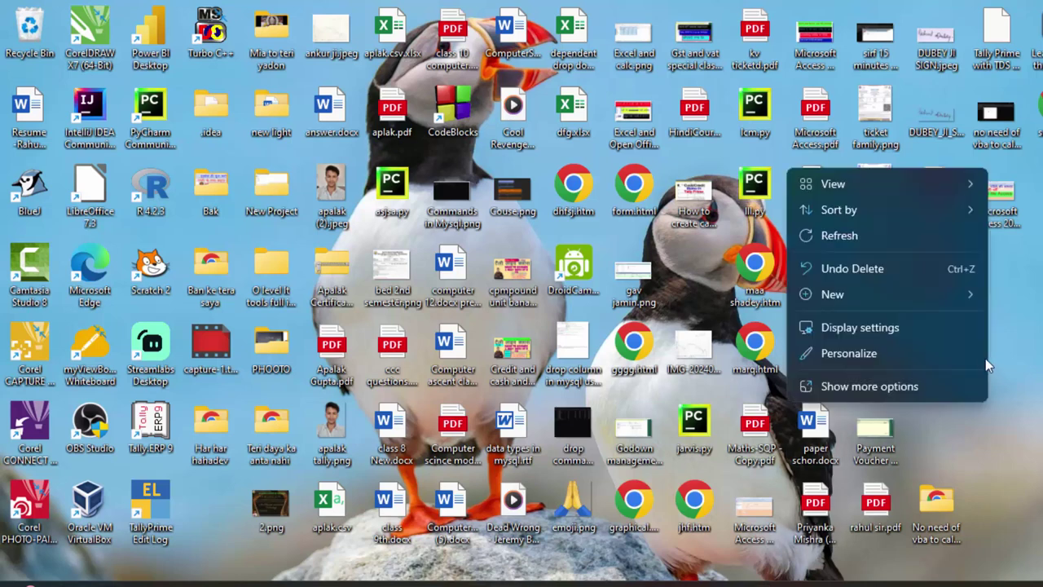
{"action": "left_click", "coordinate": [845, 242]}
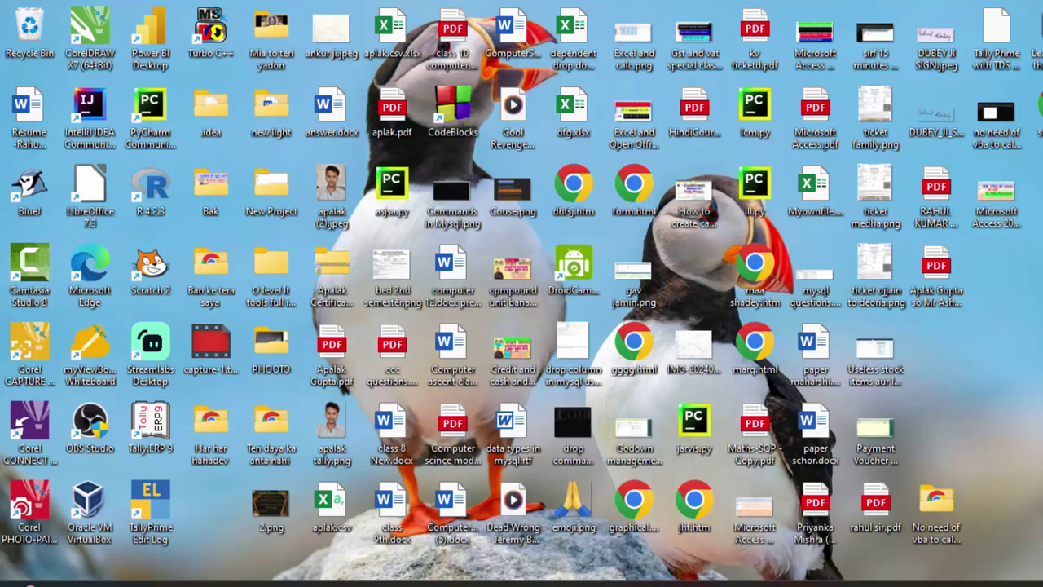
{"action": "key", "text": "super"}
- Search 'acc' to launch Access and create the blank database Database275
{"action": "type", "text": "ac"}
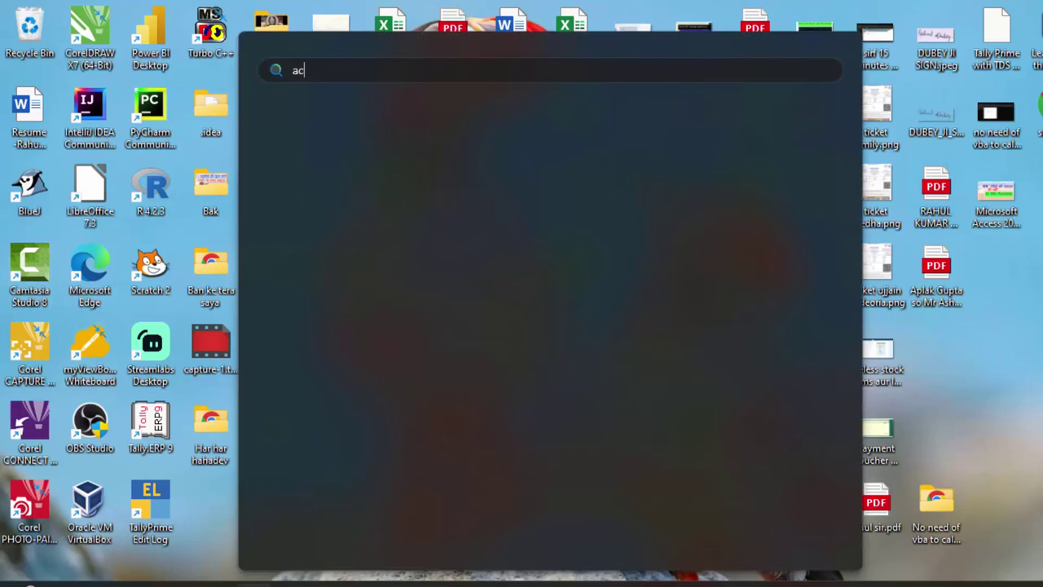
{"action": "type", "text": "c"}
{"action": "left_click", "coordinate": [352, 208]}
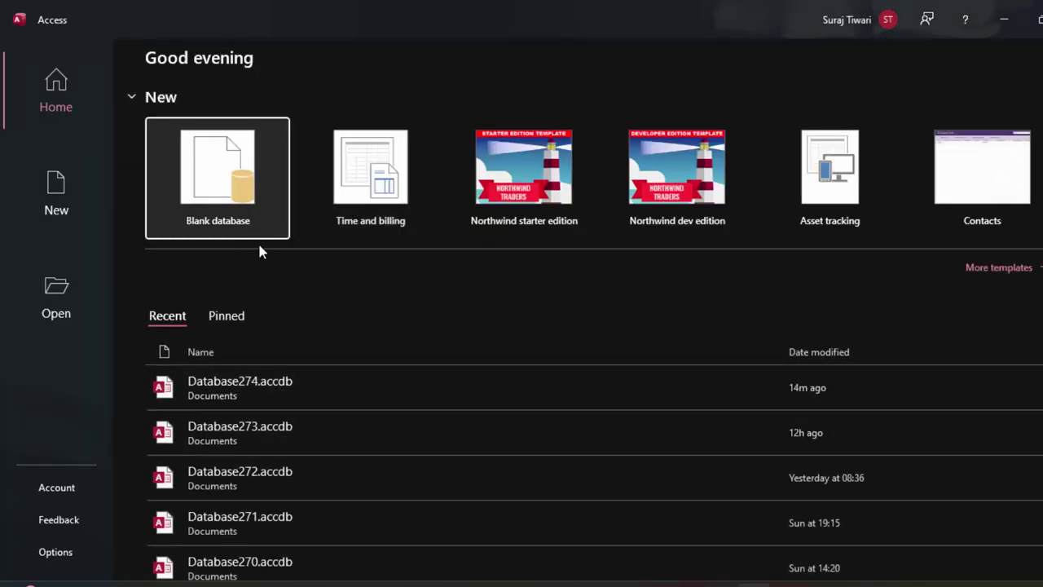
{"action": "left_click", "coordinate": [227, 196]}
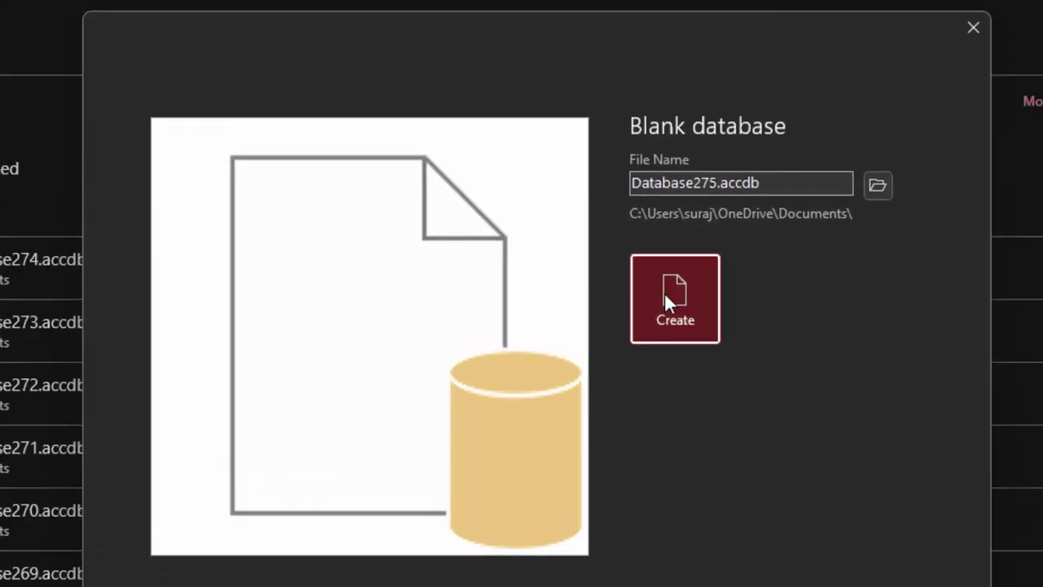
{"action": "left_click", "coordinate": [664, 292]}
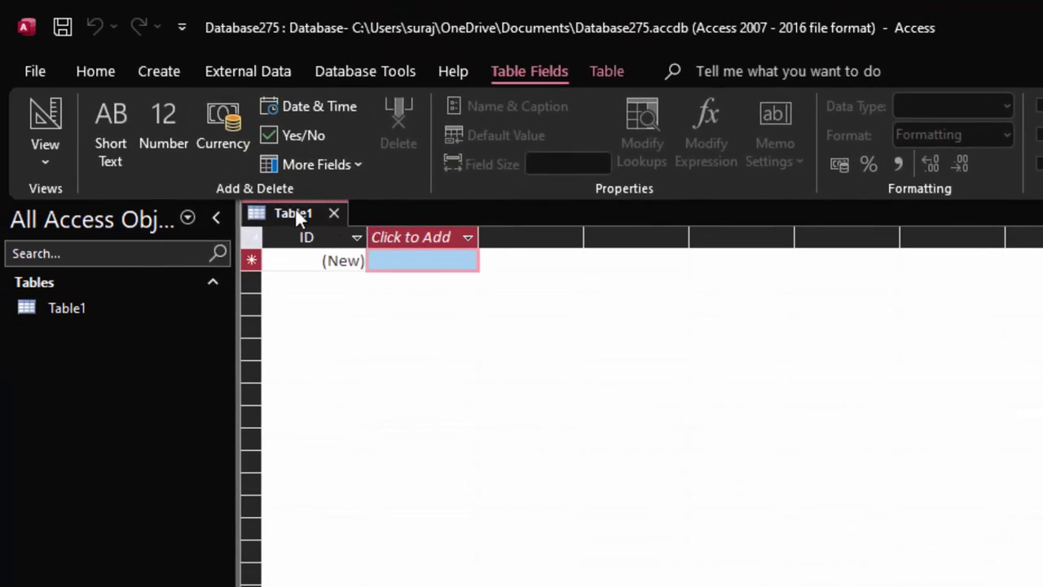
- Save the new table as StudentT and open it in Design view
{"action": "left_click", "coordinate": [47, 120]}
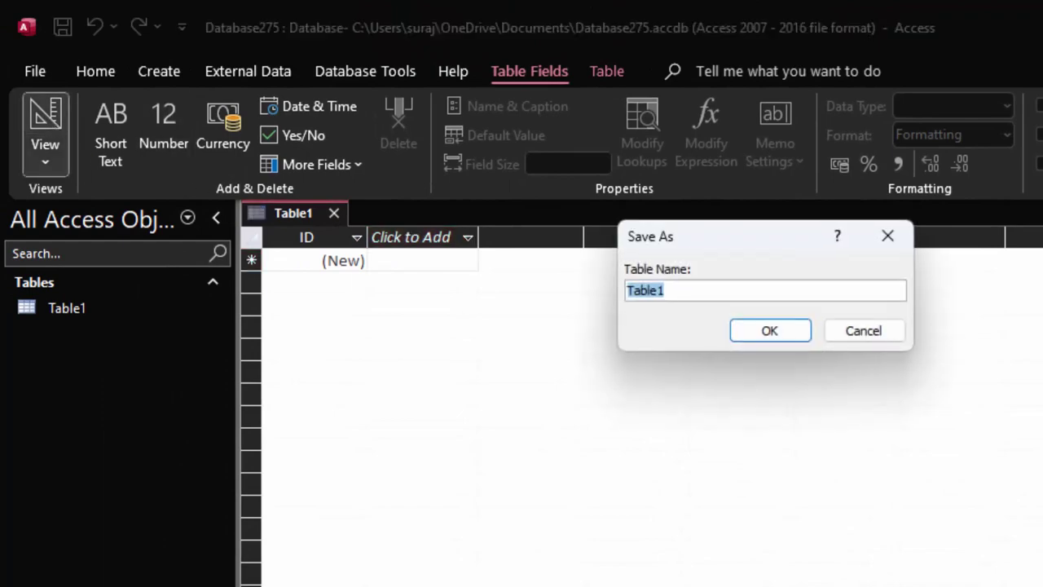
{"action": "key", "text": "BackSpace"}
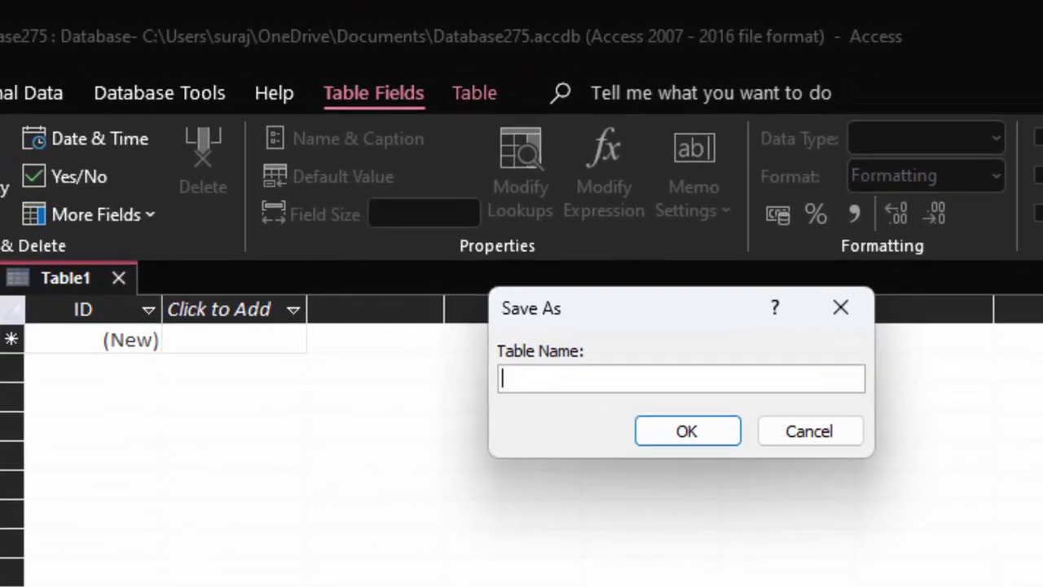
{"action": "type", "text": "StudentT"}
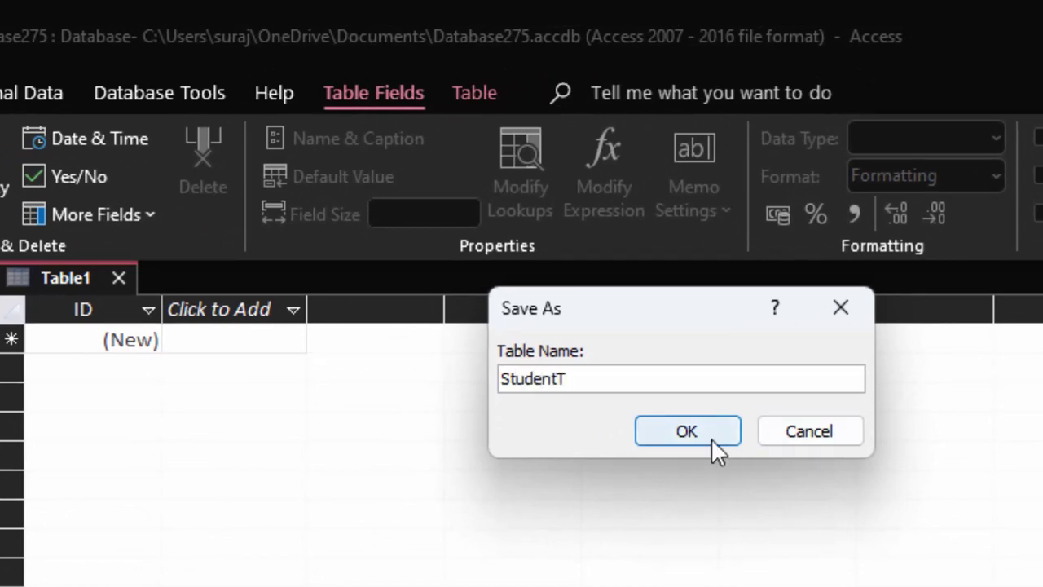
{"action": "left_click", "coordinate": [712, 437]}
- Rename the ID field to Roll_number and add a Name_of_Students field
{"action": "left_click", "coordinate": [90, 338]}
{"action": "double_click", "coordinate": [39, 336]}
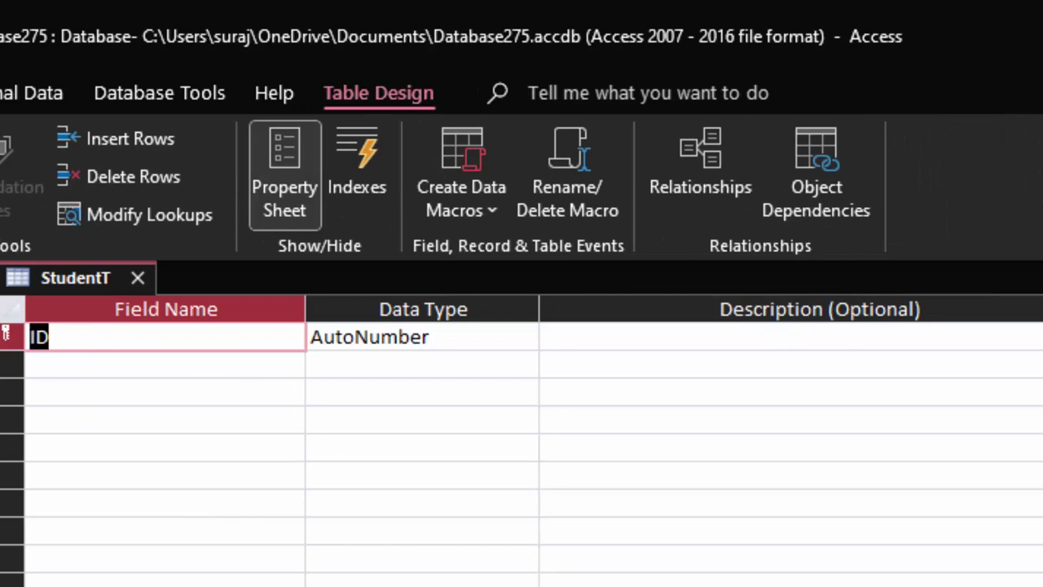
{"action": "key", "text": "BackSpace"}
{"action": "type", "text": "Roll"}
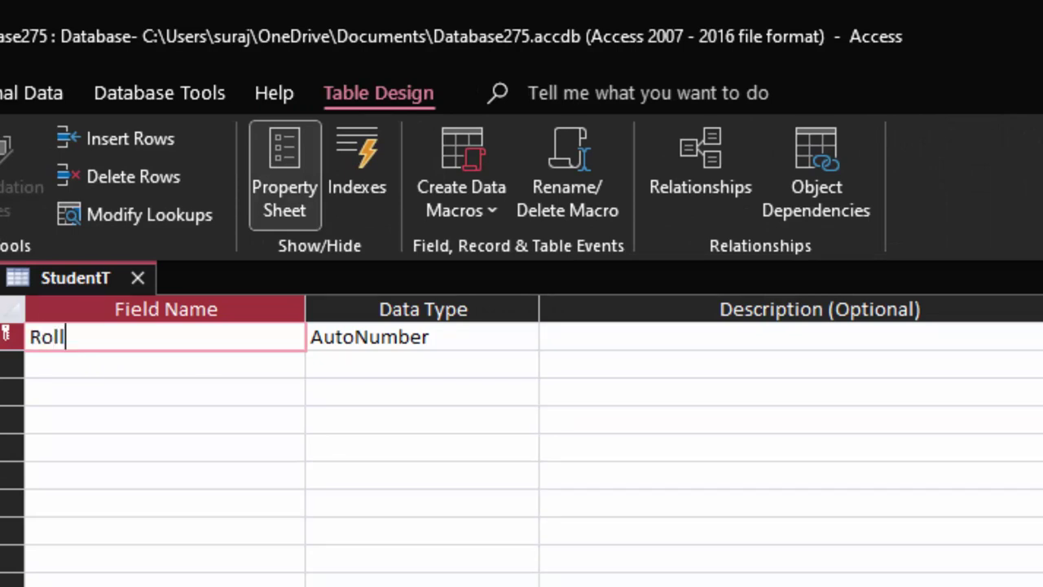
{"action": "type", "text": "_number"}
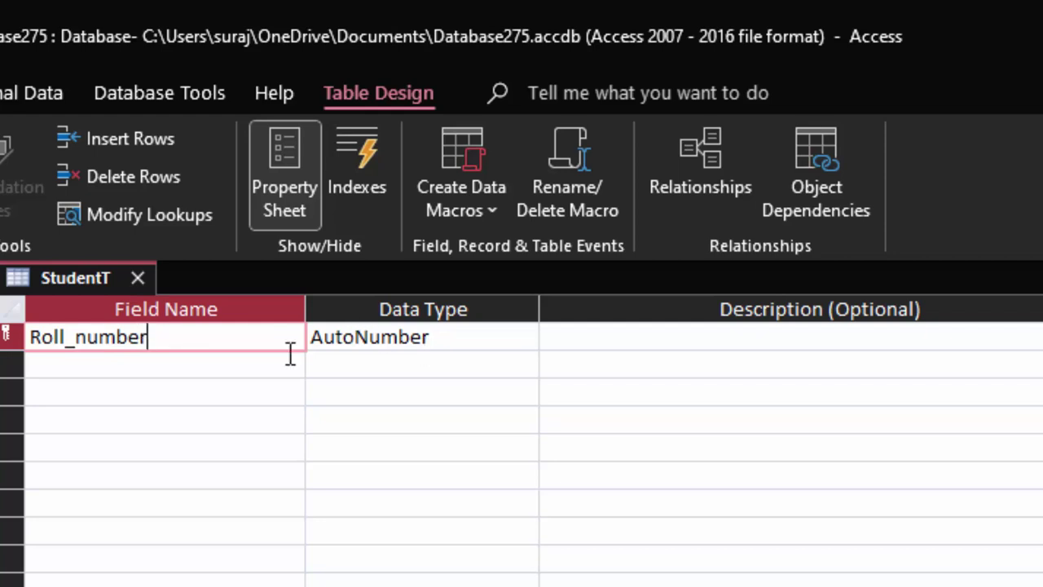
{"action": "left_click", "coordinate": [163, 371]}
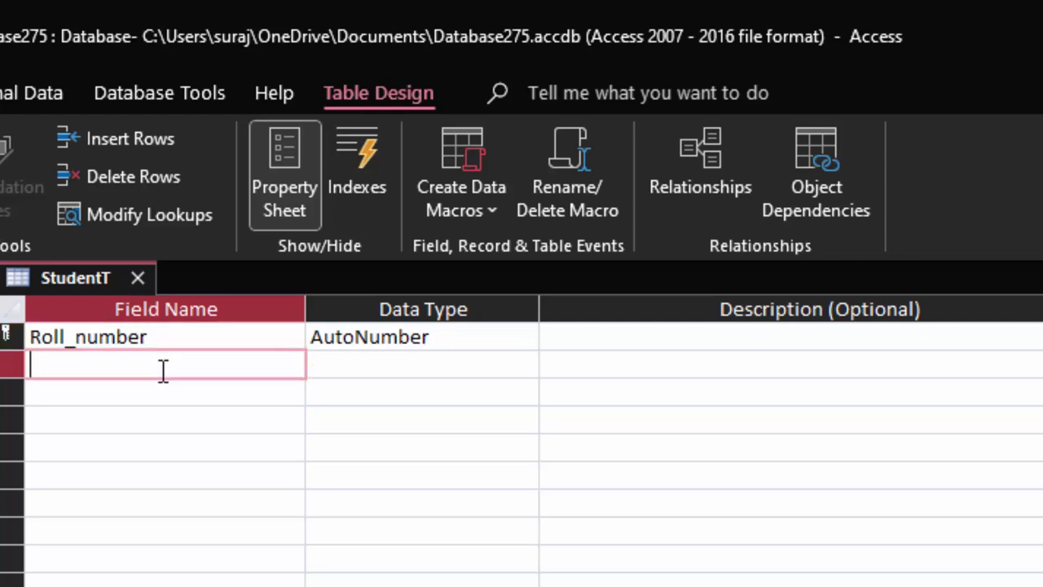
{"action": "type", "text": "Name_of_"}
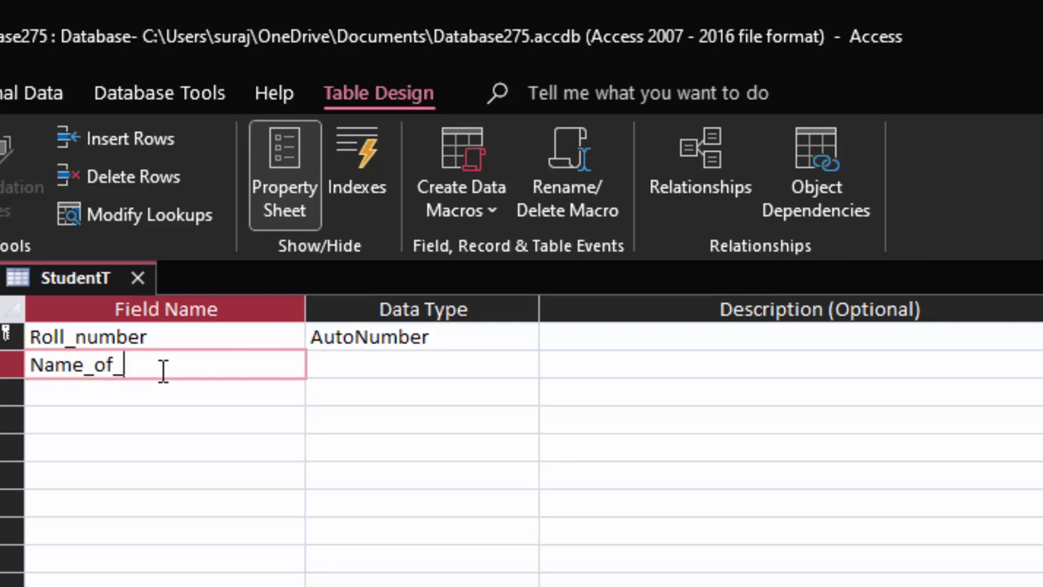
{"action": "type", "text": "SAtu"}
{"action": "type", "text": "dent"}
{"action": "key", "text": "BackSpace"}
{"action": "key", "text": "BackSpace"}
{"action": "key", "text": "BackSpace"}
{"action": "type", "text": "tudents"}
{"action": "left_click", "coordinate": [453, 359]}
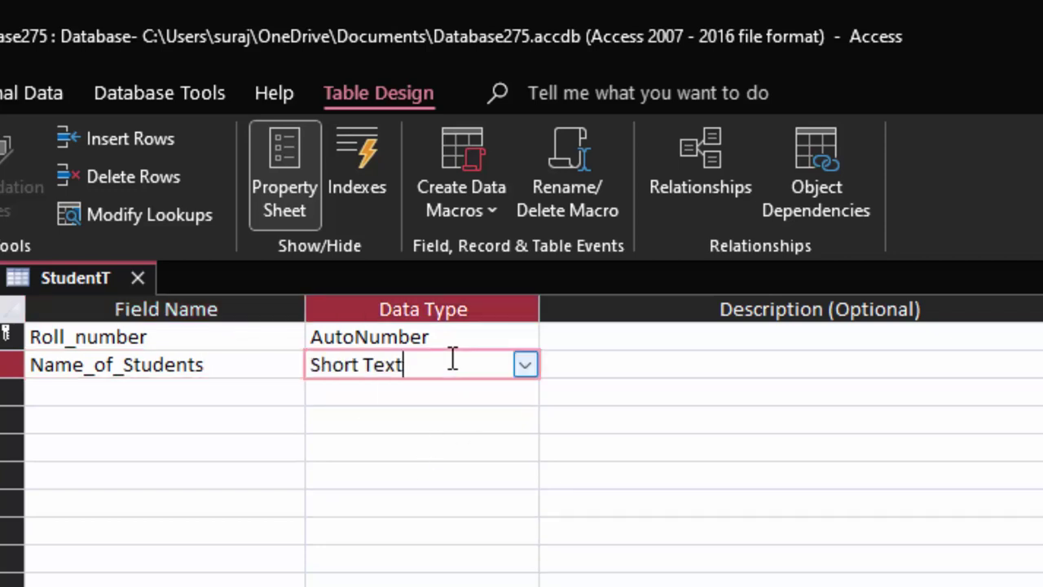
- Add Computer, English and Maths fields below Name_of_Students
{"action": "left_click", "coordinate": [66, 388]}
{"action": "type", "text": "om"}
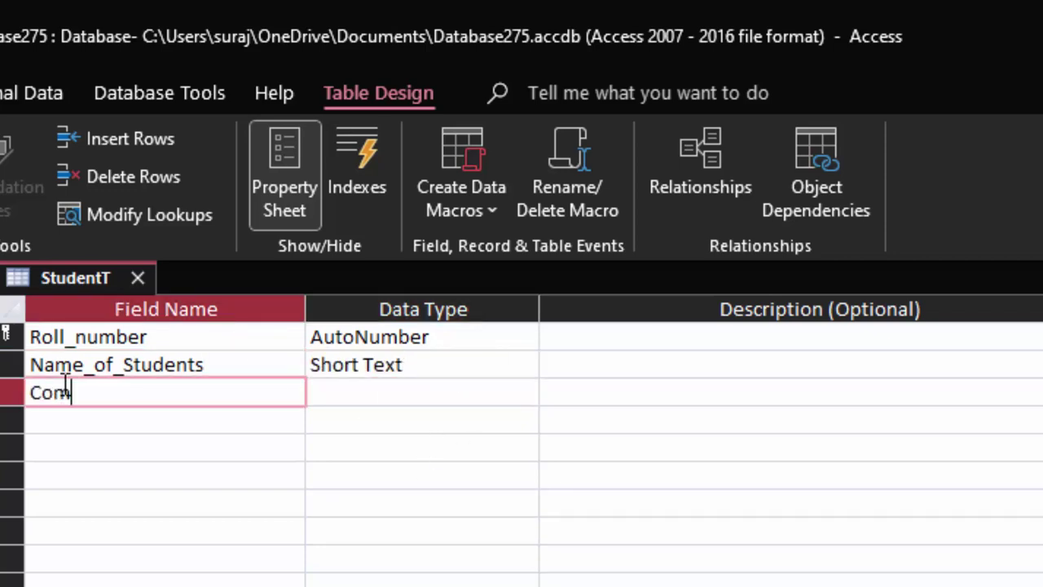
{"action": "type", "text": "puter"}
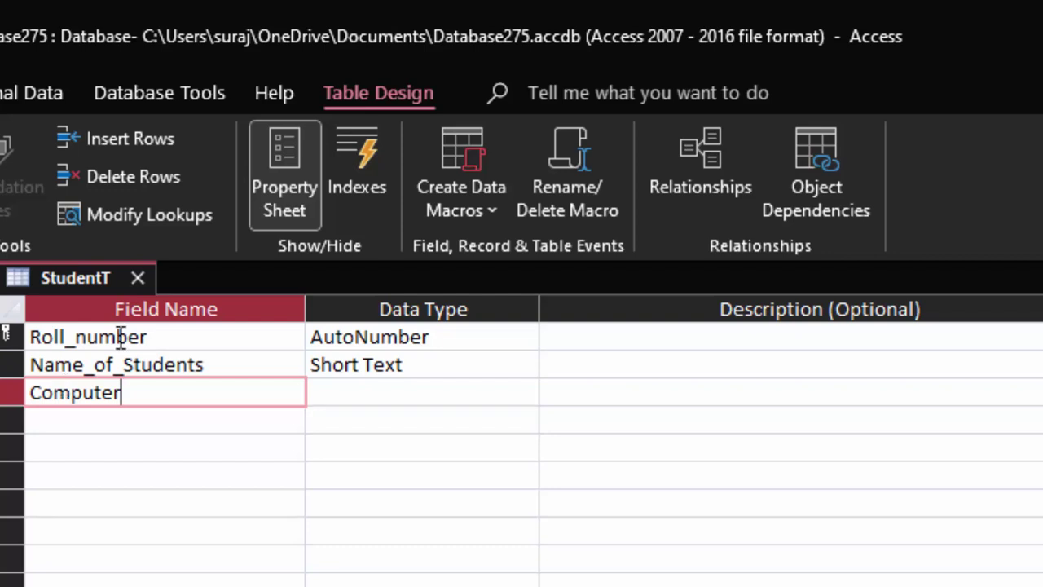
{"action": "left_click", "coordinate": [508, 394]}
{"action": "left_click", "coordinate": [115, 427]}
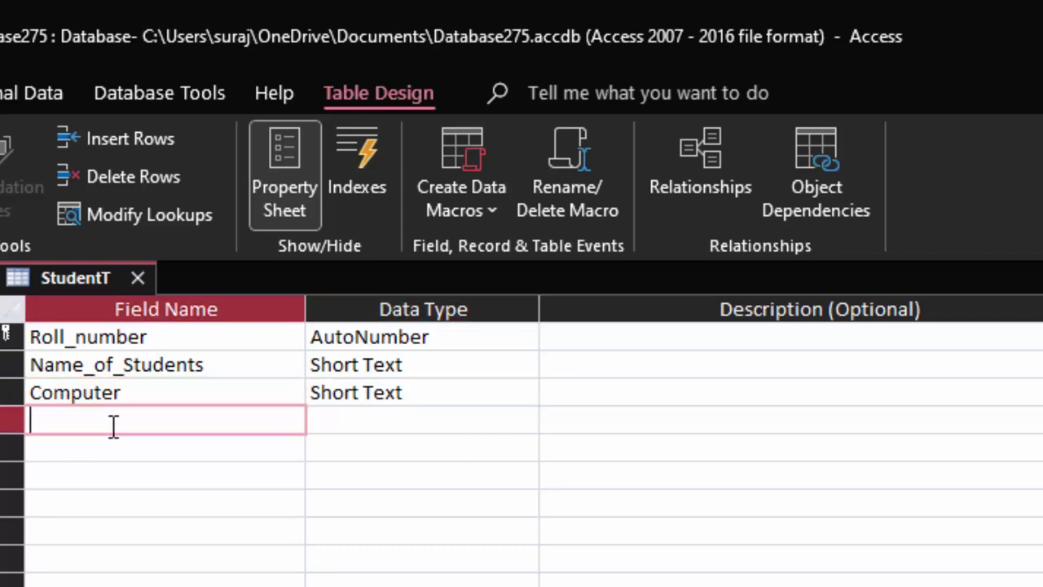
{"action": "type", "text": "English"}
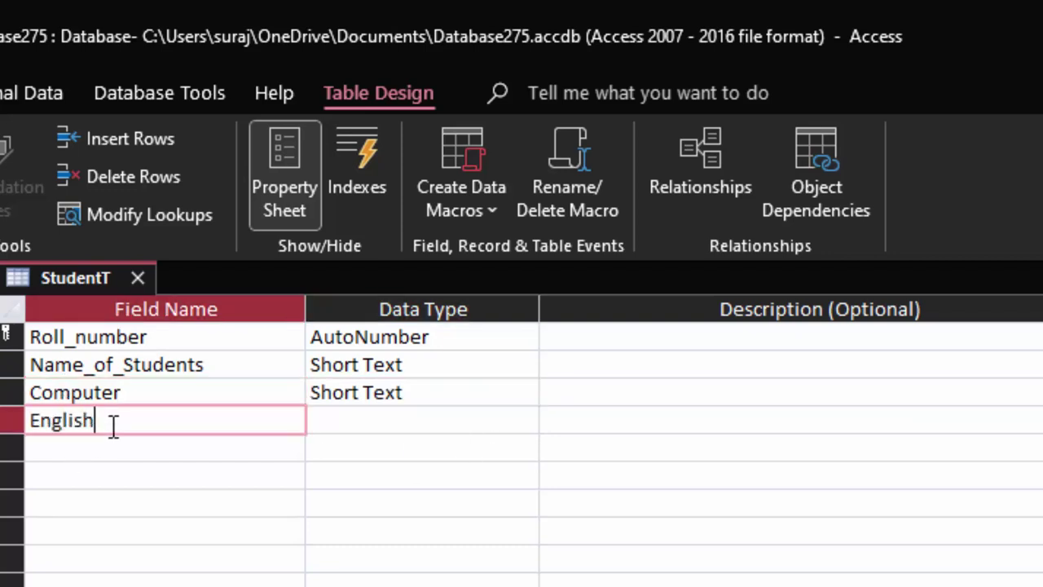
{"action": "key", "text": "Return"}
{"action": "key", "text": "Return"}
{"action": "key", "text": "Return"}
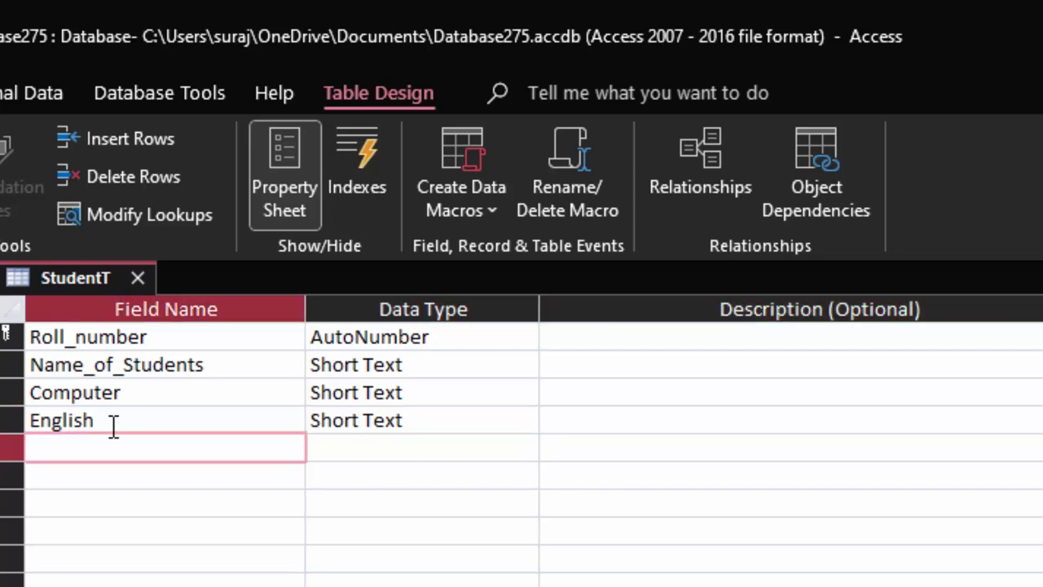
{"action": "type", "text": "Maths"}
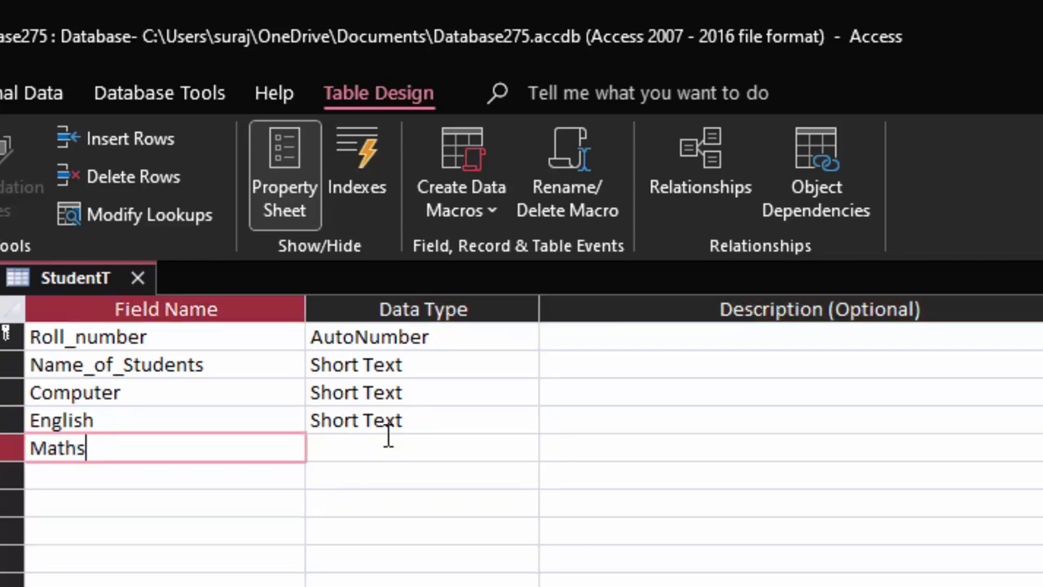
{"action": "left_click", "coordinate": [389, 442]}
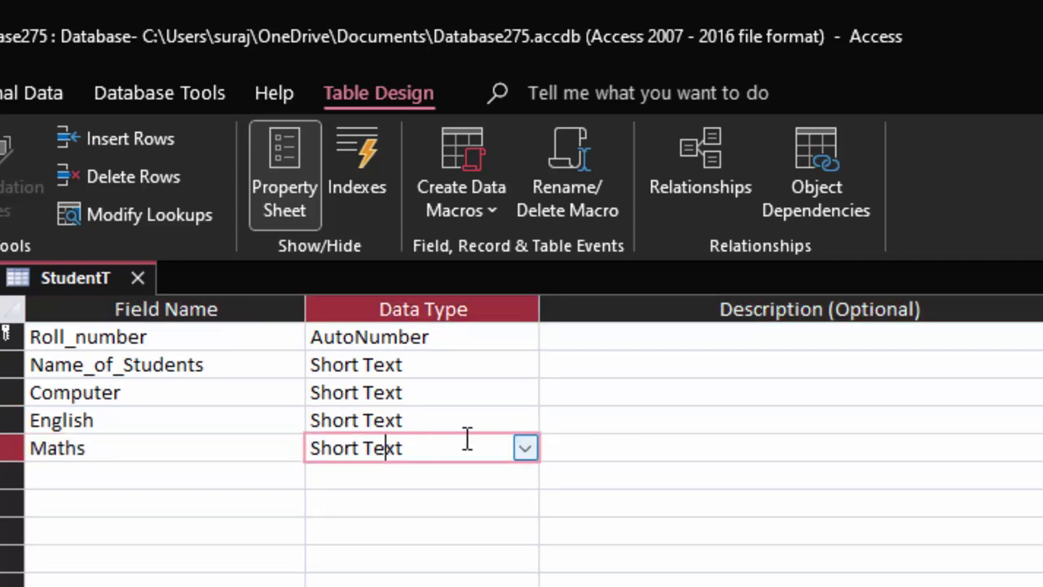
{"action": "left_click", "coordinate": [525, 449]}
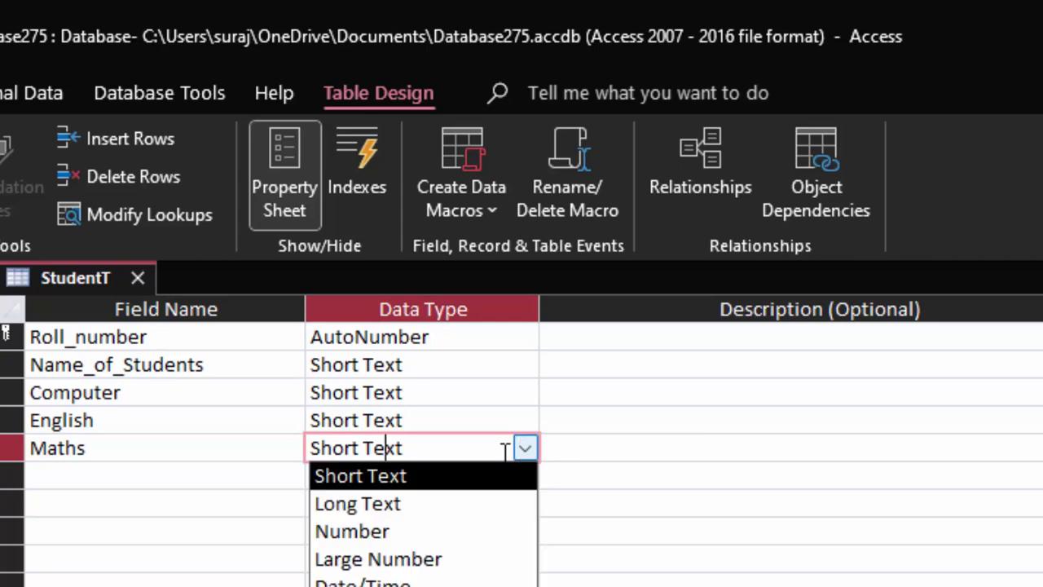
- Change the Maths, English and Computer fields to the Number data type
{"action": "left_click", "coordinate": [417, 538]}
{"action": "left_click", "coordinate": [454, 420]}
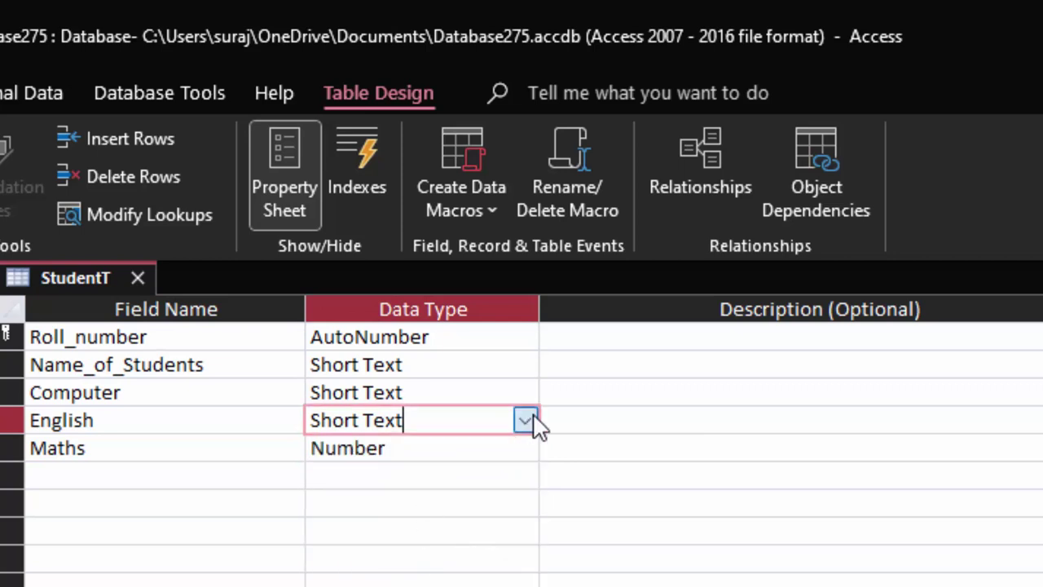
{"action": "left_click", "coordinate": [525, 420]}
{"action": "left_click", "coordinate": [449, 504]}
{"action": "left_click", "coordinate": [506, 391]}
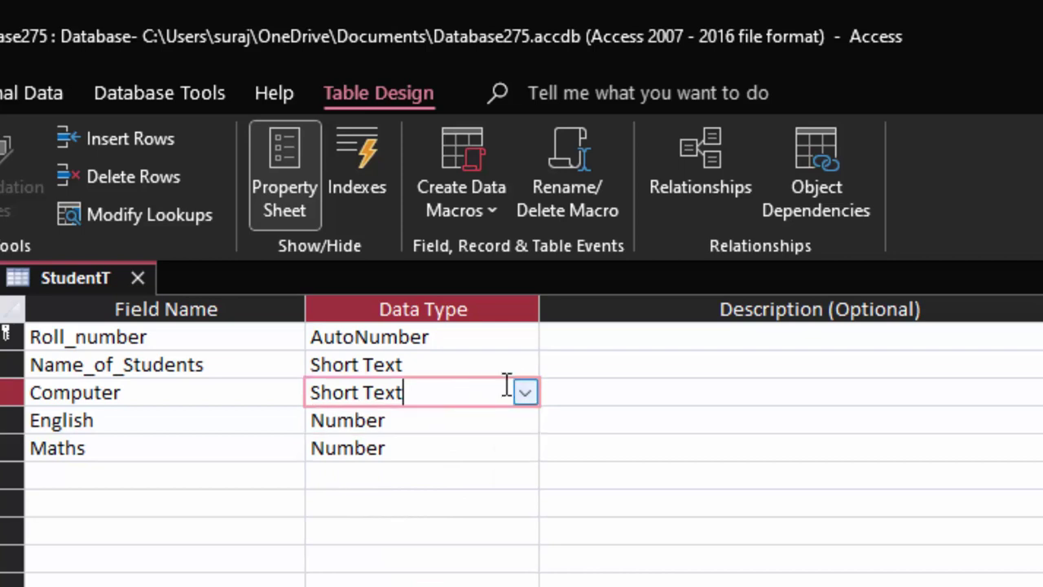
{"action": "left_click", "coordinate": [526, 393]}
{"action": "left_click", "coordinate": [461, 477]}
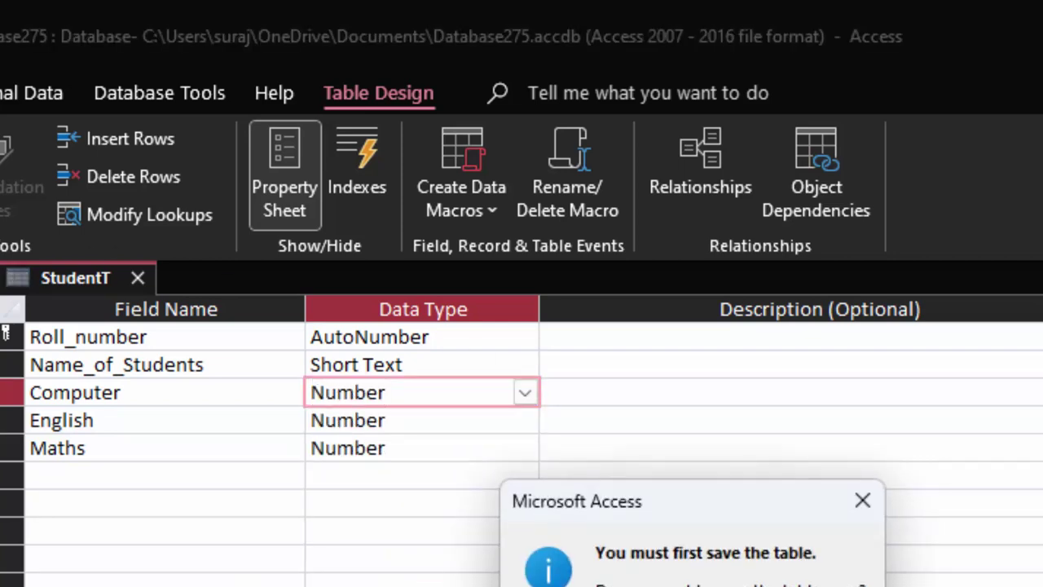
{"action": "left_click", "coordinate": [861, 500]}
- Delete the extra Total field row, then save StudentT and show it in Datasheet view
{"action": "left_click", "coordinate": [48, 471]}
{"action": "type", "text": "Total"}
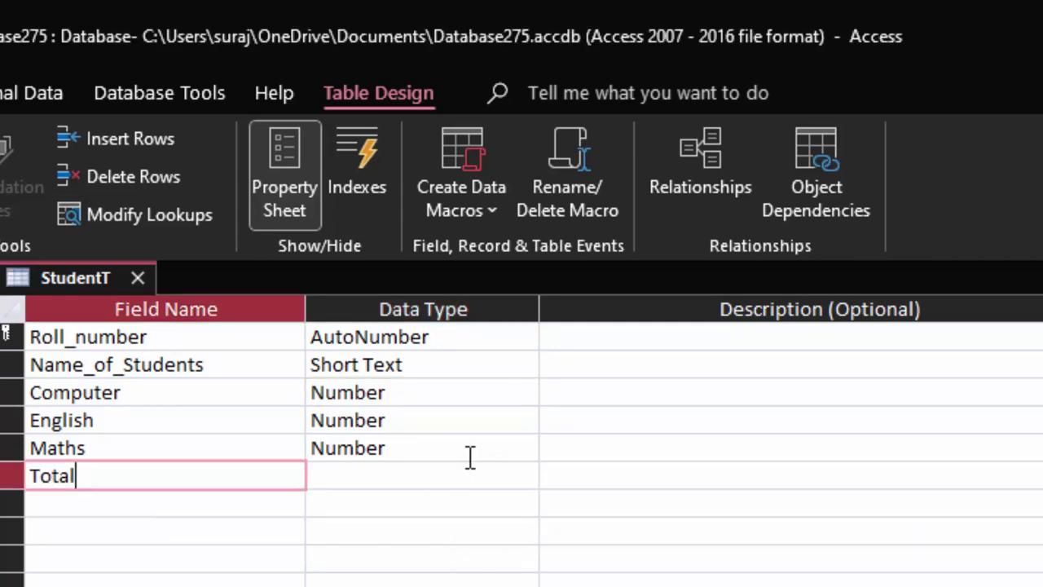
{"action": "left_click", "coordinate": [499, 476]}
{"action": "left_click", "coordinate": [524, 477]}
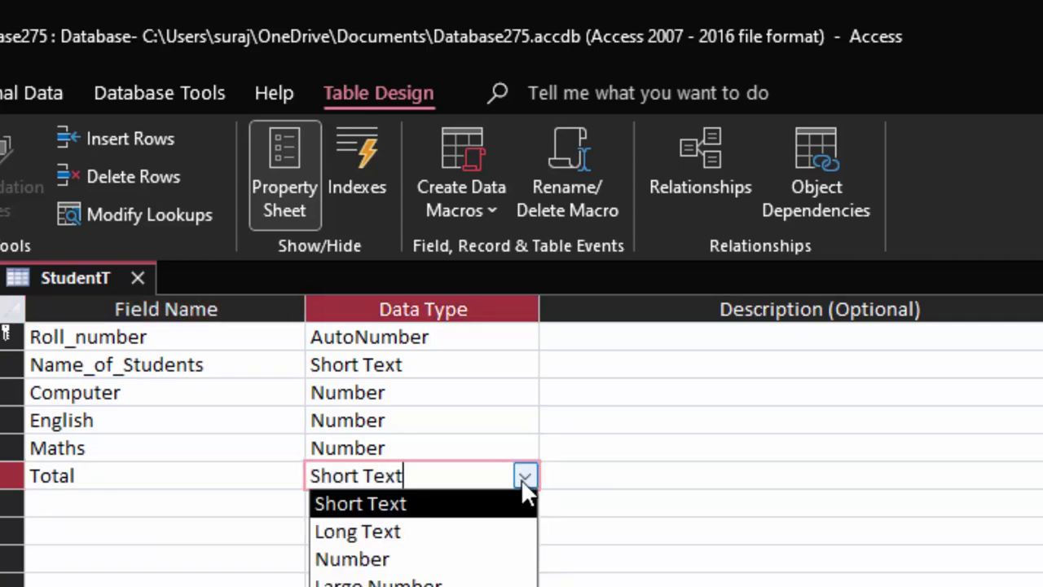
{"action": "right_click", "coordinate": [17, 480]}
{"action": "left_click", "coordinate": [91, 535]}
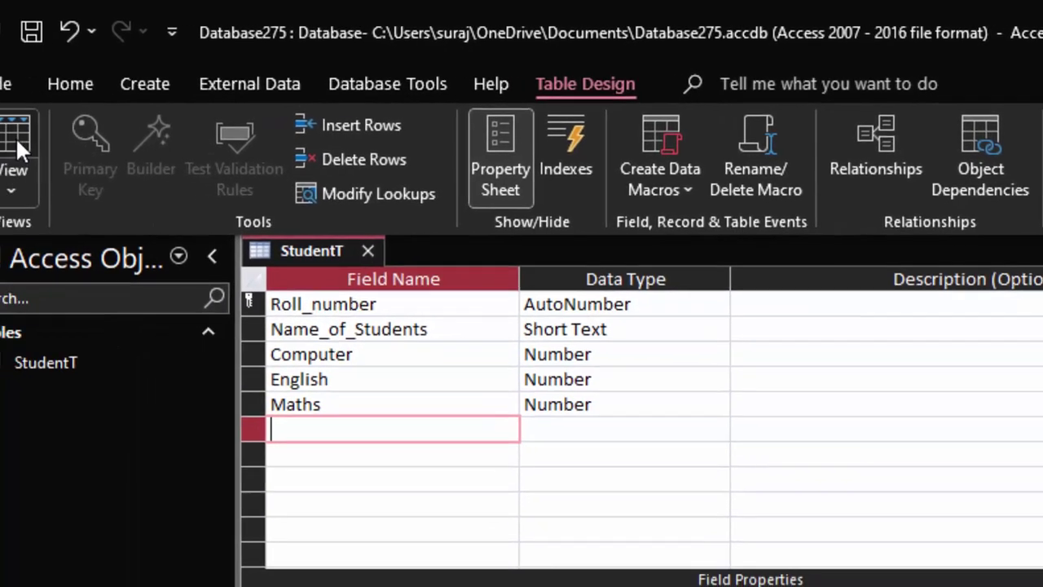
{"action": "left_click", "coordinate": [16, 137]}
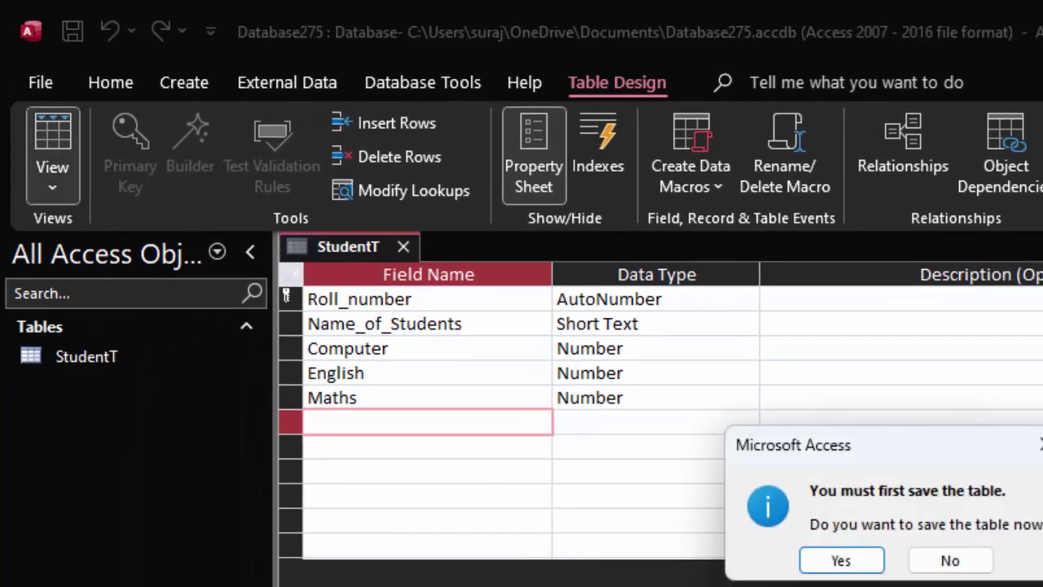
{"action": "left_click", "coordinate": [862, 563]}
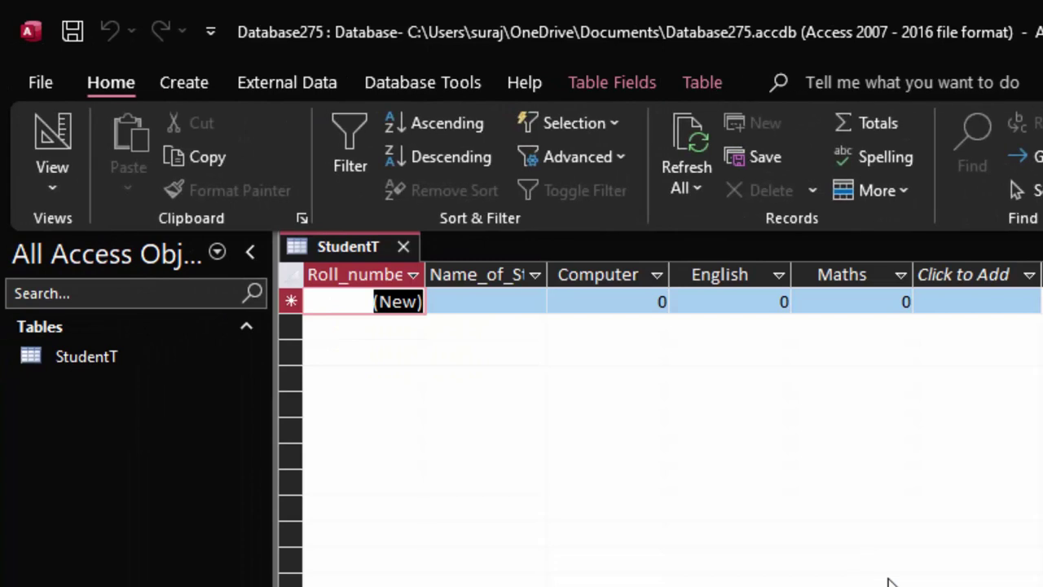
- Close StudentT, start a new Form Design, and list StudentT's fields
{"action": "left_click", "coordinate": [404, 246]}
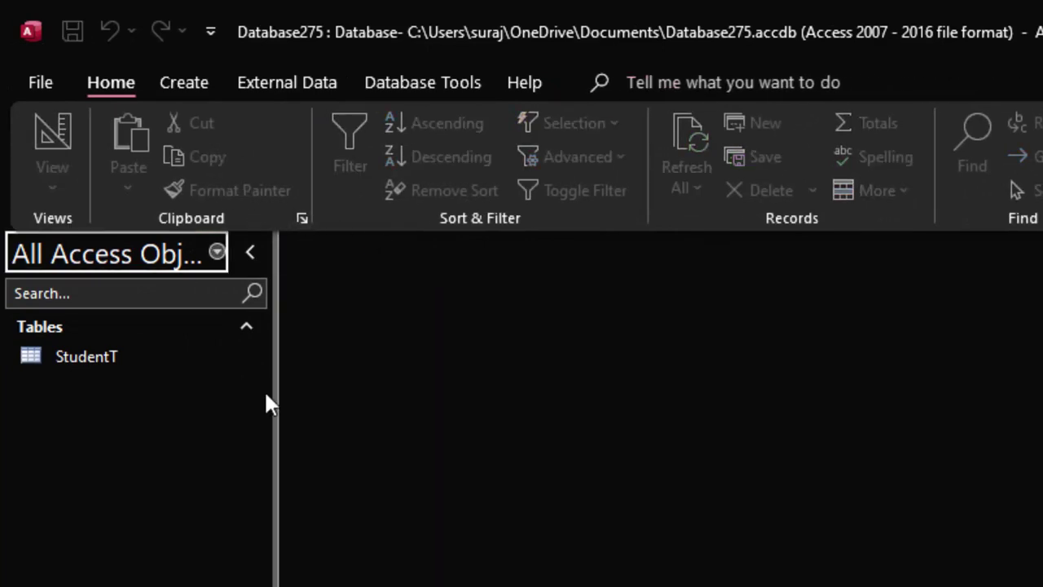
{"action": "left_click", "coordinate": [160, 80]}
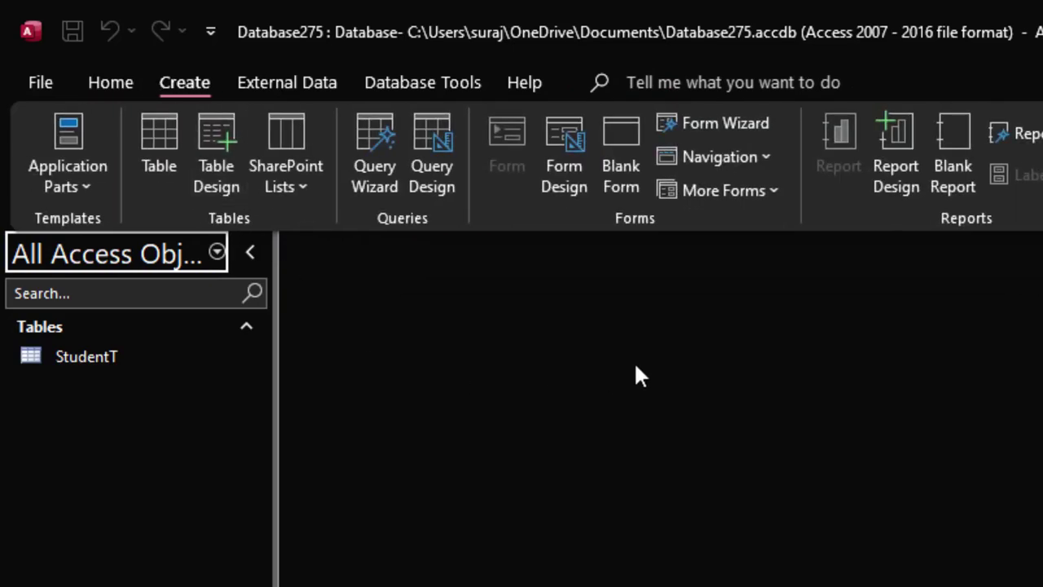
{"action": "left_click", "coordinate": [563, 113]}
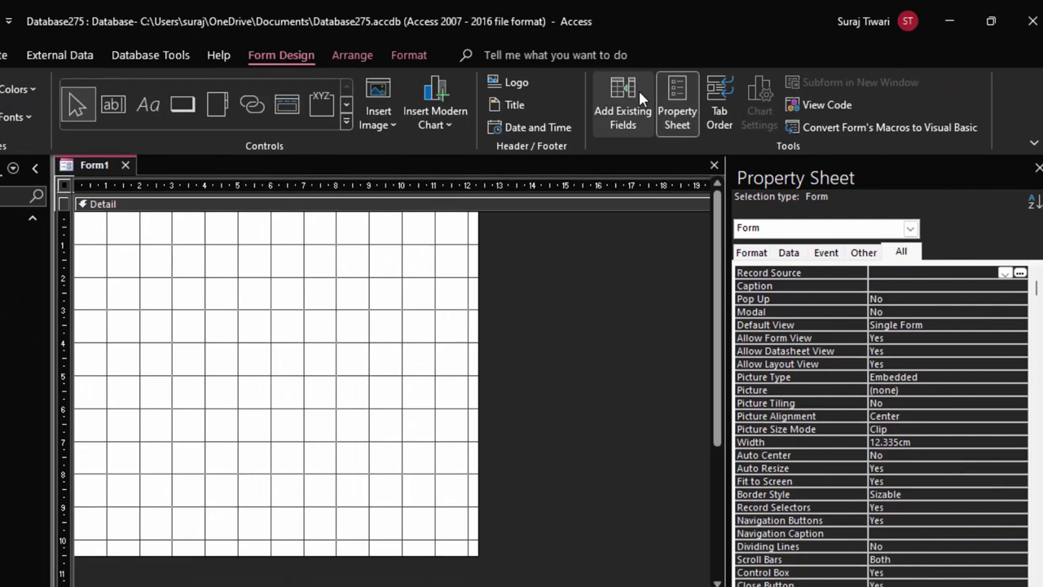
{"action": "left_click", "coordinate": [622, 110]}
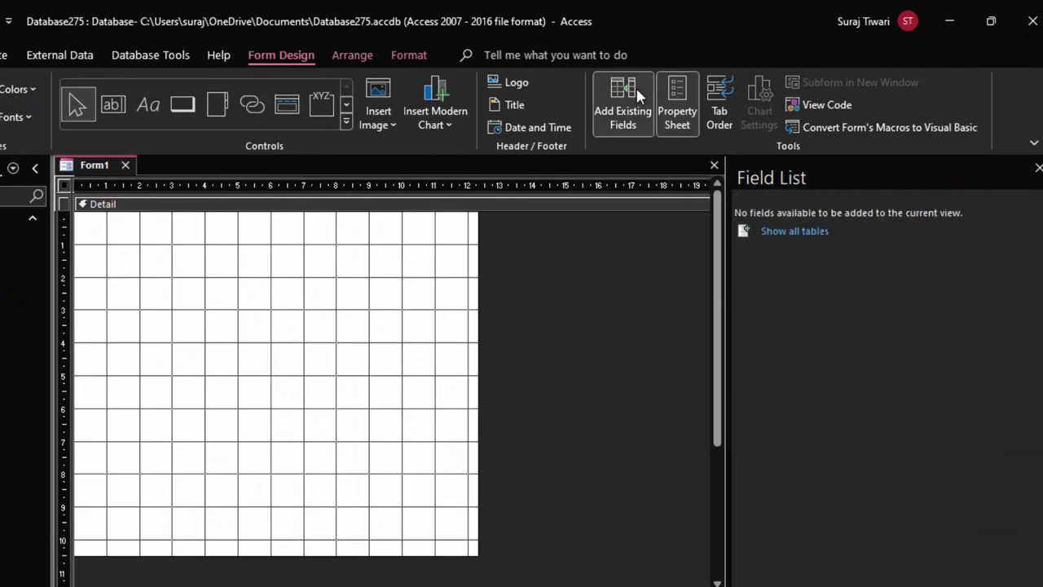
{"action": "left_click", "coordinate": [811, 234]}
{"action": "left_click", "coordinate": [807, 235]}
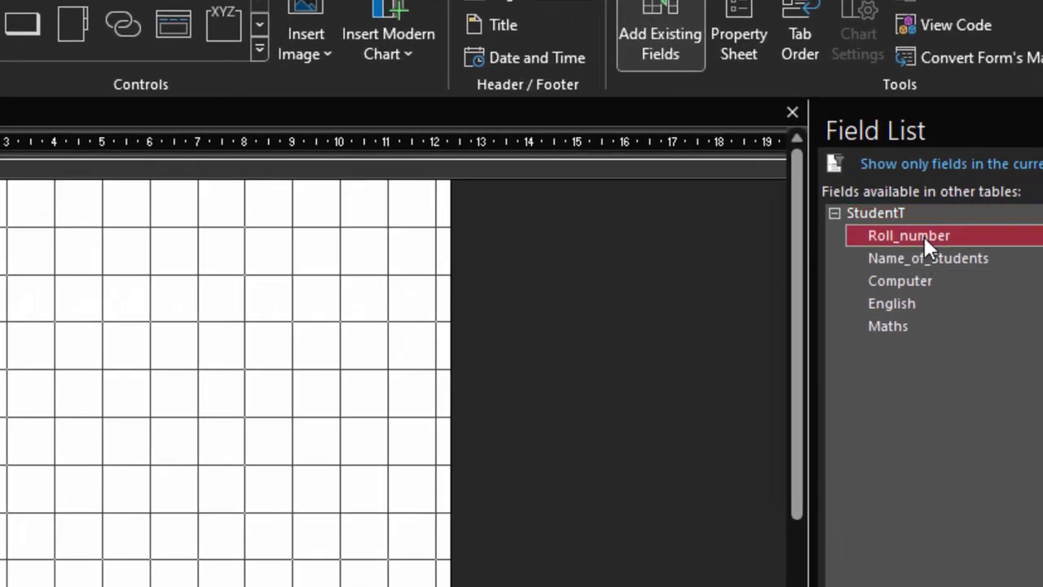
- Place Roll_number and Name_of_Students on the form, widening the Name_of_Students box to fit
{"action": "left_click_drag", "start_coordinate": [903, 236], "coordinate": [613, 291]}
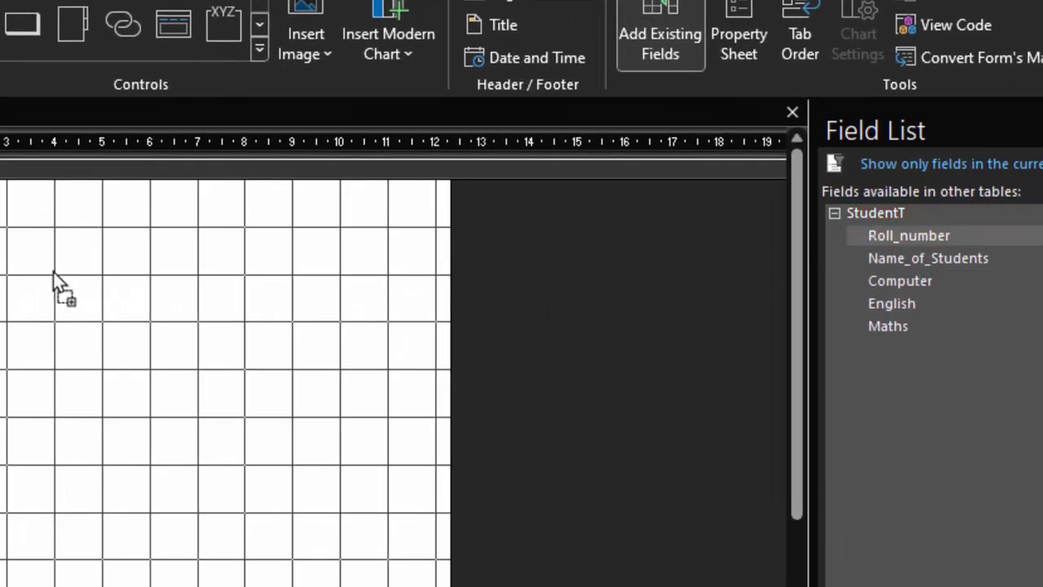
{"action": "left_click_drag", "start_coordinate": [11, 244], "coordinate": [13, 247]}
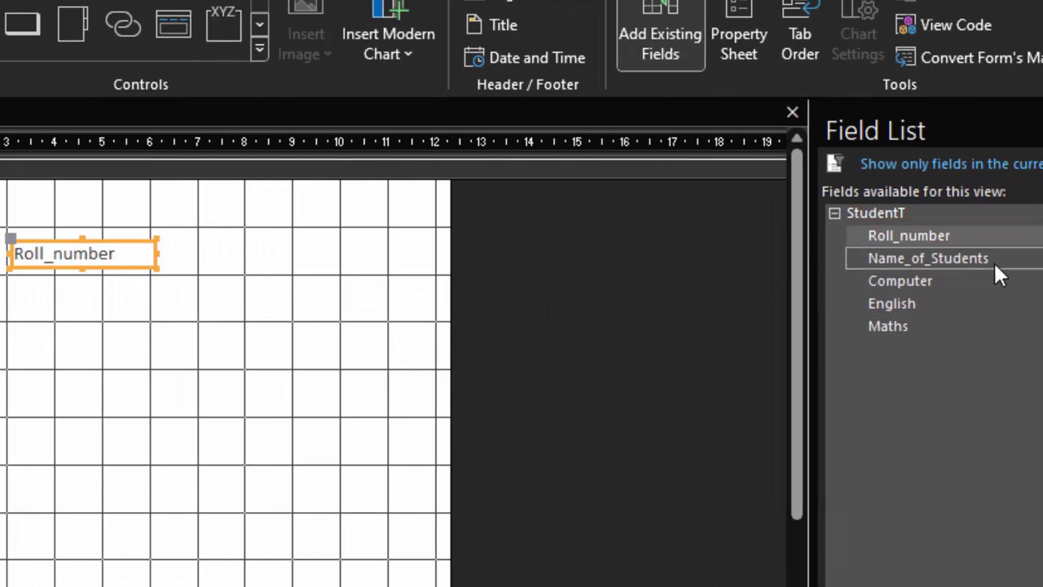
{"action": "left_click_drag", "start_coordinate": [994, 260], "coordinate": [459, 277]}
{"action": "left_click_drag", "start_coordinate": [343, 259], "coordinate": [343, 259]}
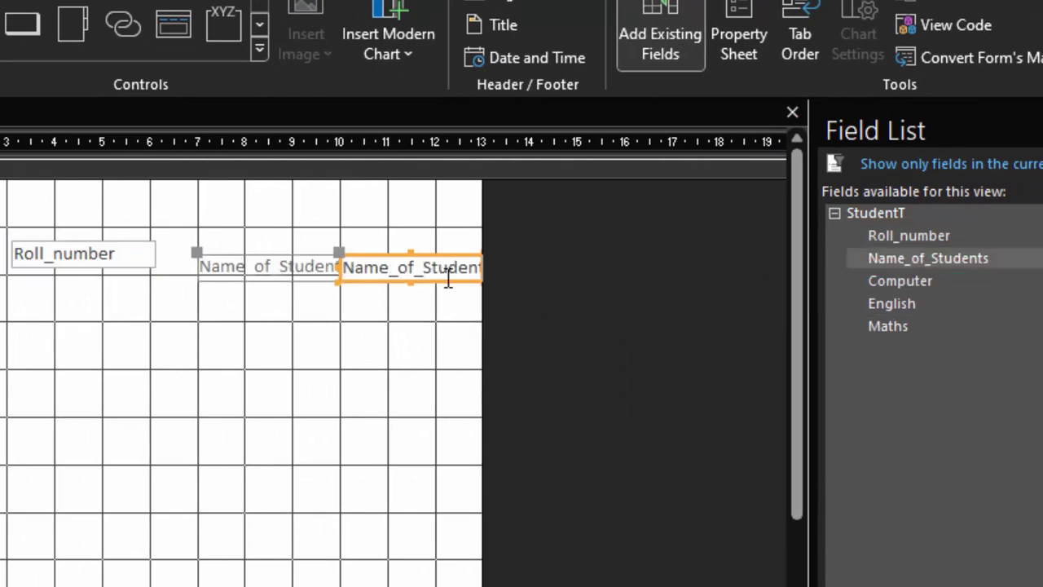
{"action": "left_click_drag", "start_coordinate": [480, 235], "coordinate": [553, 263]}
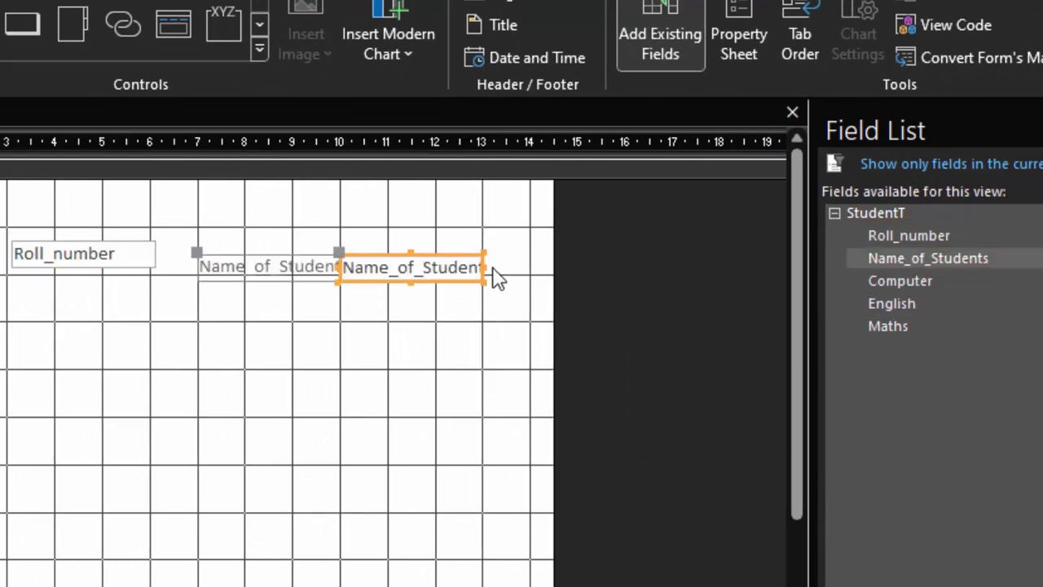
{"action": "left_click_drag", "start_coordinate": [486, 266], "coordinate": [522, 265]}
{"action": "left_click_drag", "start_coordinate": [342, 266], "coordinate": [372, 266]}
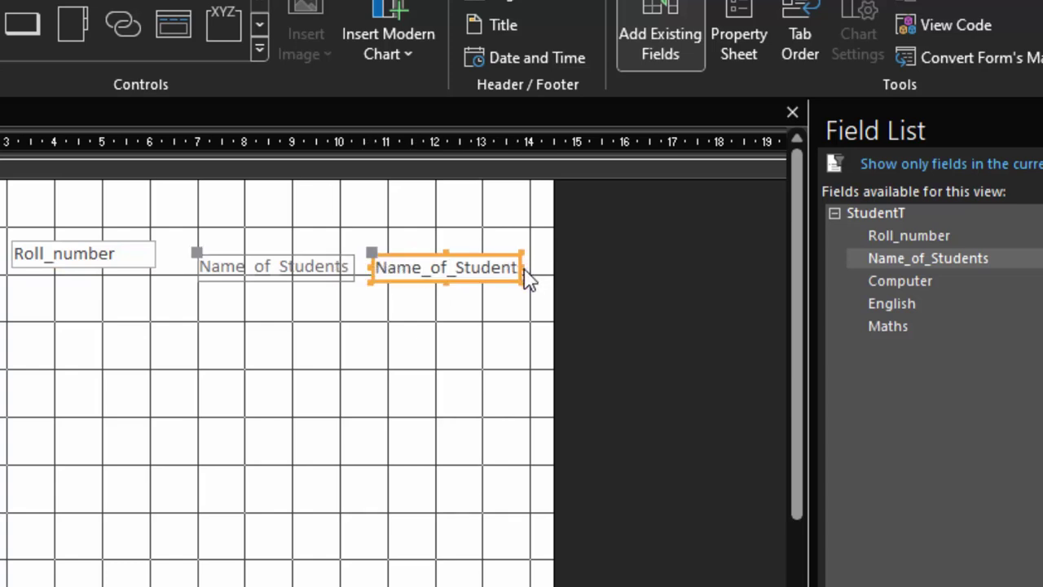
{"action": "left_click_drag", "start_coordinate": [523, 267], "coordinate": [538, 267]}
- Add the Computer, English and Maths fields to the form
{"action": "left_click_drag", "start_coordinate": [901, 280], "coordinate": [333, 361]}
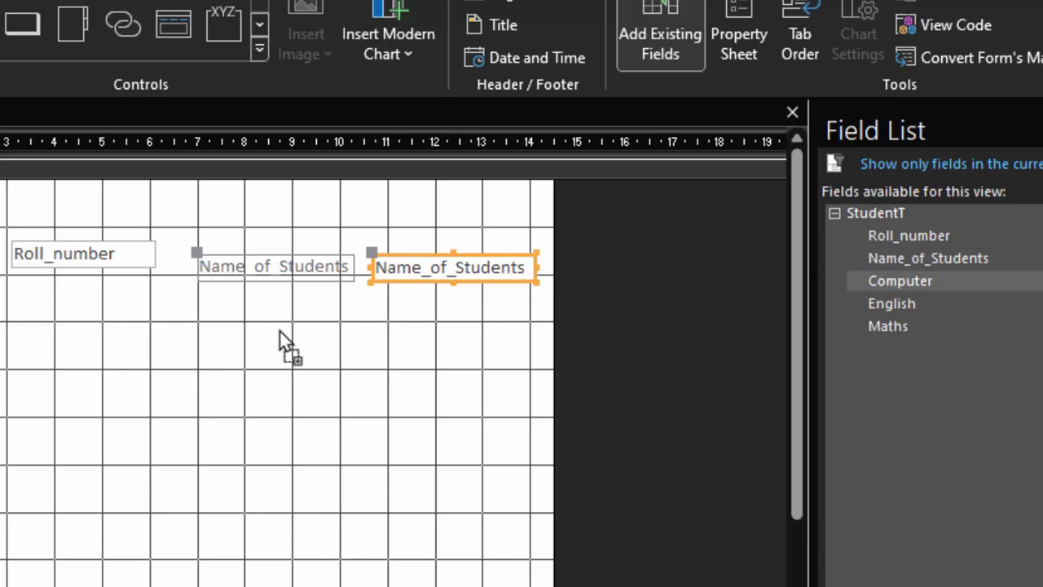
{"action": "left_click_drag", "start_coordinate": [280, 331], "coordinate": [285, 333]}
{"action": "left_click_drag", "start_coordinate": [922, 304], "coordinate": [686, 381]}
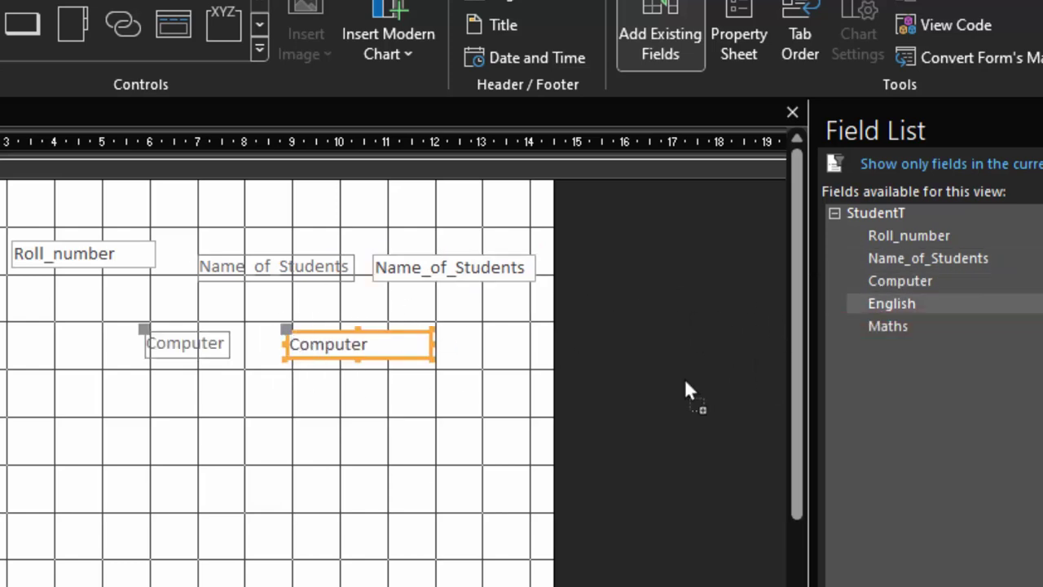
{"action": "left_click_drag", "start_coordinate": [321, 403], "coordinate": [320, 402]}
{"action": "left_click_drag", "start_coordinate": [888, 326], "coordinate": [349, 476]}
{"action": "mouse_move", "coordinate": [384, 356]}
{"action": "left_mouse_down"}
{"action": "mouse_move", "coordinate": [471, 323]}
{"action": "mouse_move", "coordinate": [467, 317]}
{"action": "left_mouse_up"}
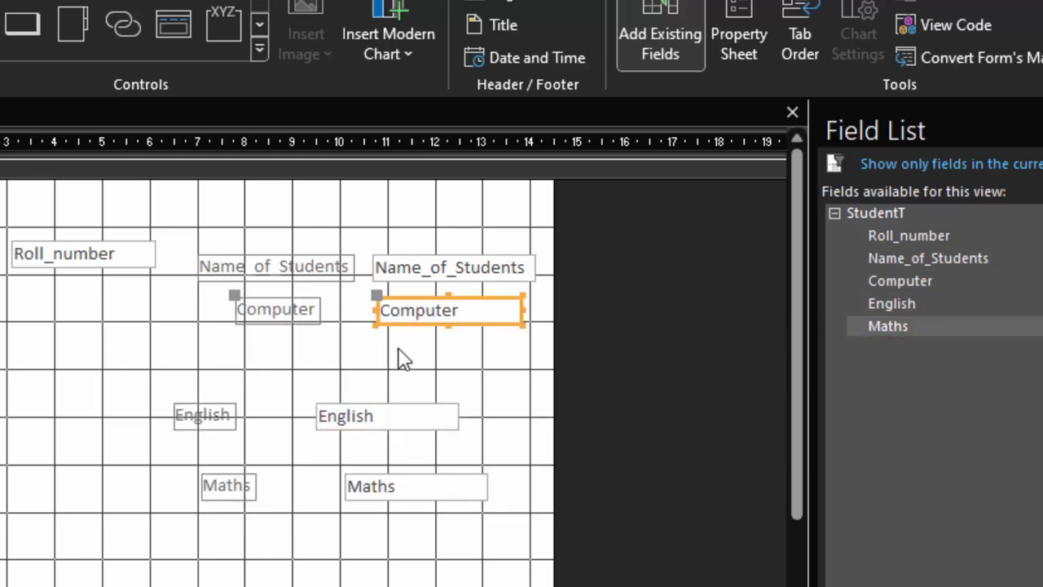
- Stack Roll_number, Computer, English and Maths into one aligned column and narrow the design area
{"action": "left_click_drag", "start_coordinate": [392, 433], "coordinate": [456, 357]}
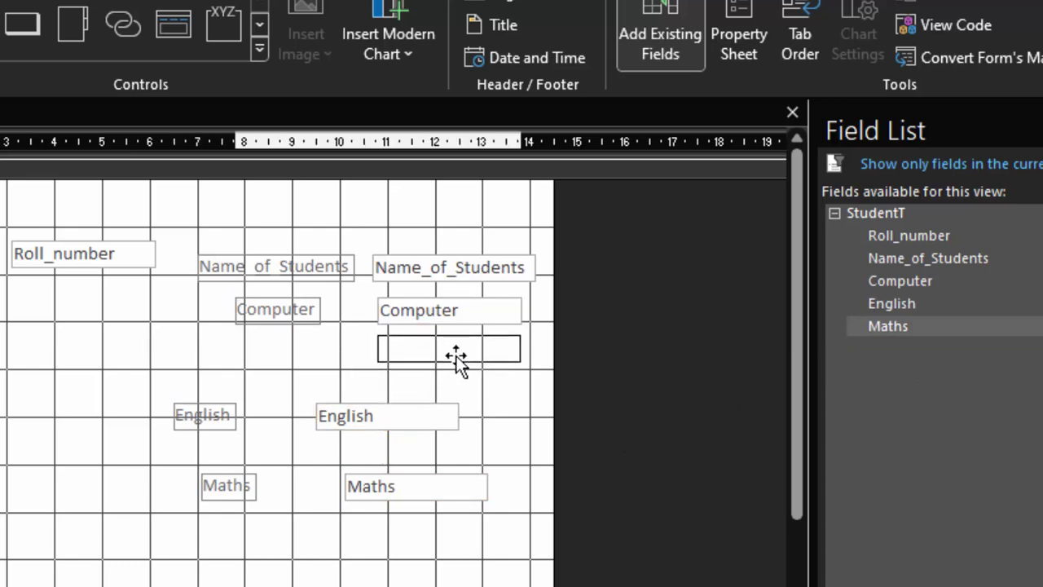
{"action": "left_click_drag", "start_coordinate": [431, 492], "coordinate": [460, 410]}
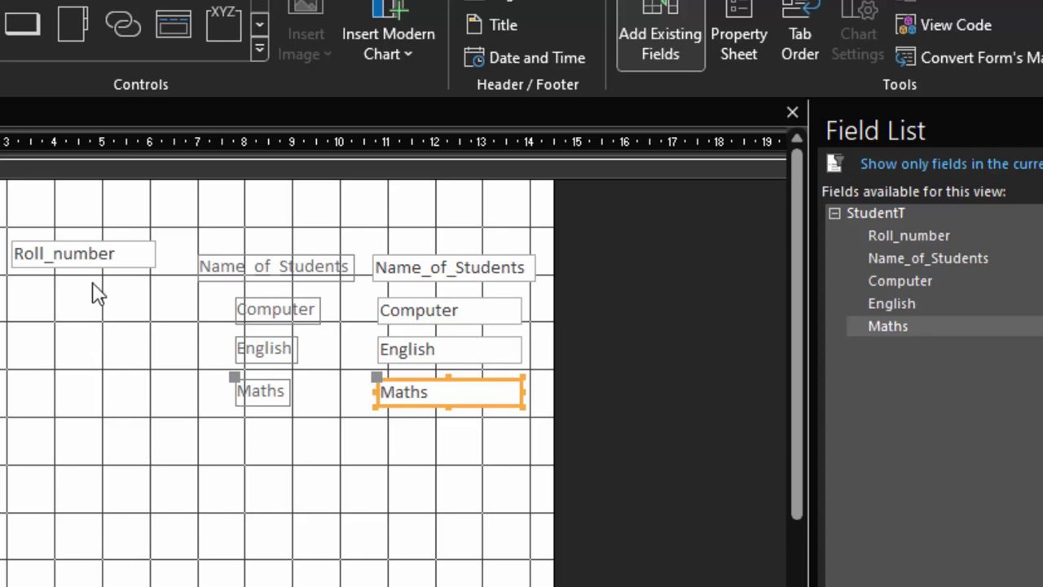
{"action": "left_click_drag", "start_coordinate": [110, 273], "coordinate": [476, 227]}
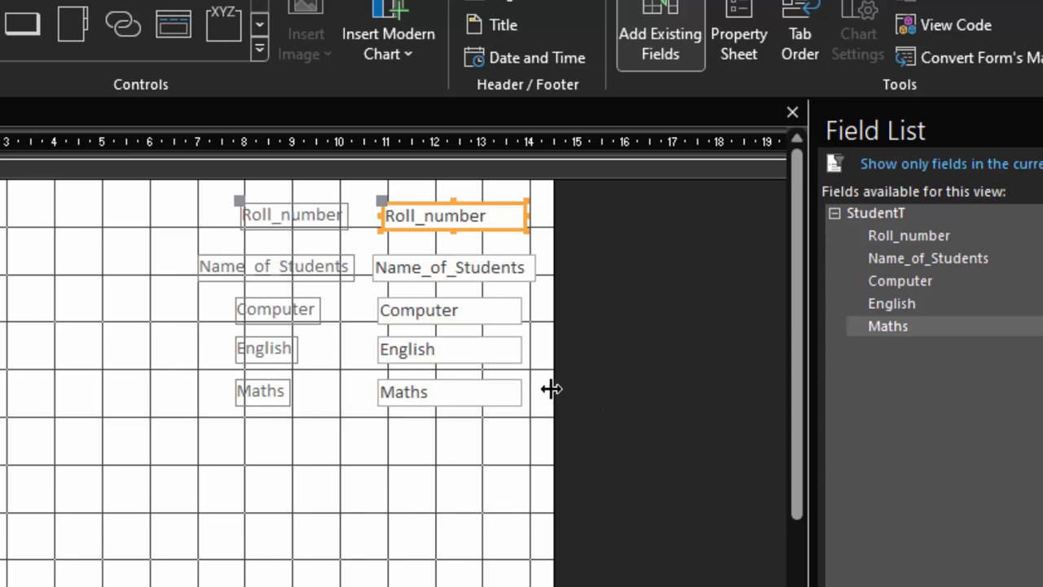
{"action": "left_click_drag", "start_coordinate": [553, 389], "coordinate": [384, 442]}
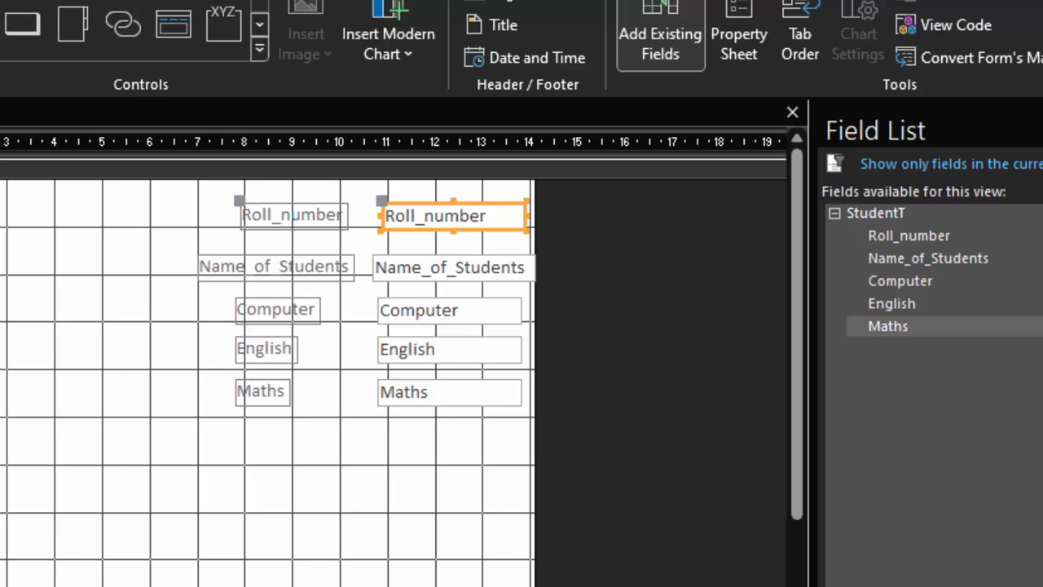
{"action": "left_click", "coordinate": [0, 25]}
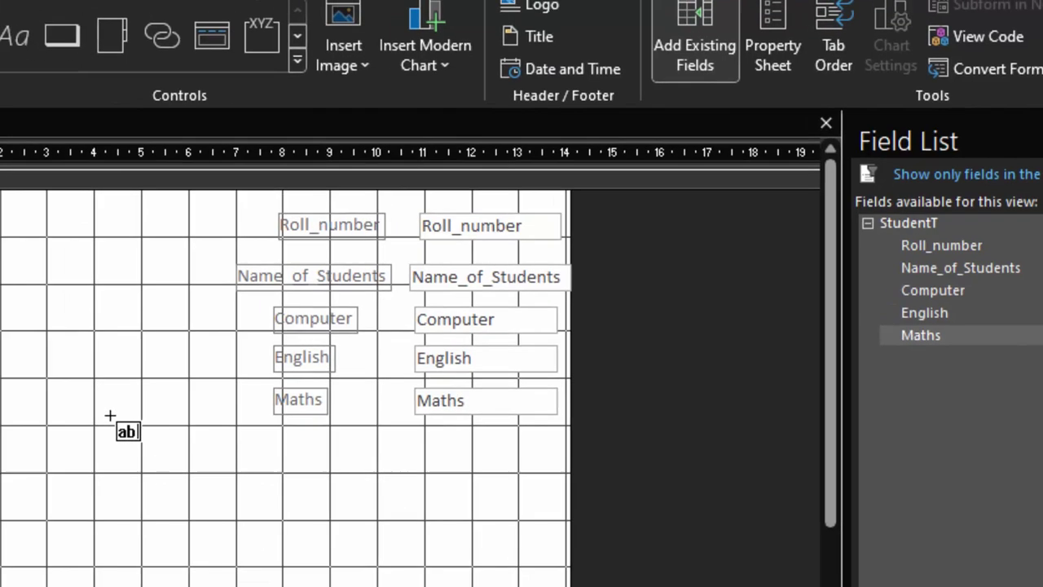
- Draw a new unbound text box below the fields and name it Total in the Property Sheet
{"action": "left_click_drag", "start_coordinate": [476, 529], "coordinate": [596, 553]}
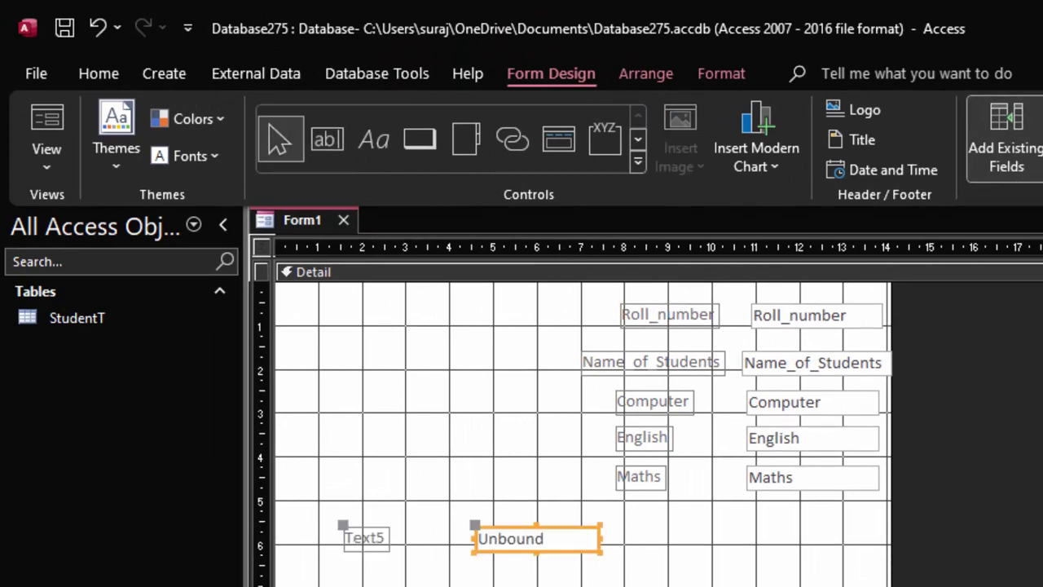
{"action": "left_click", "coordinate": [1039, 155]}
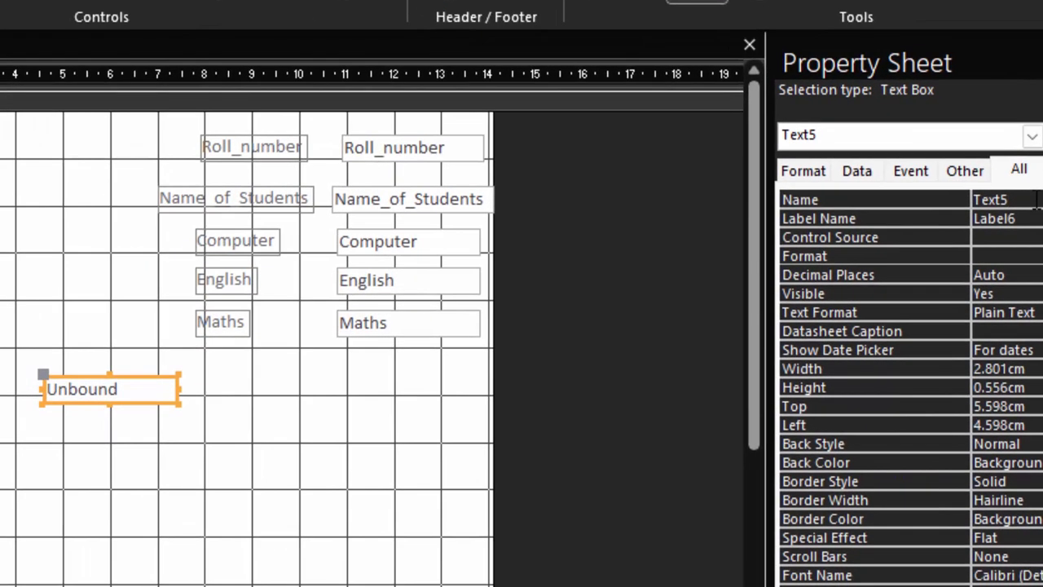
{"action": "left_click", "coordinate": [922, 194]}
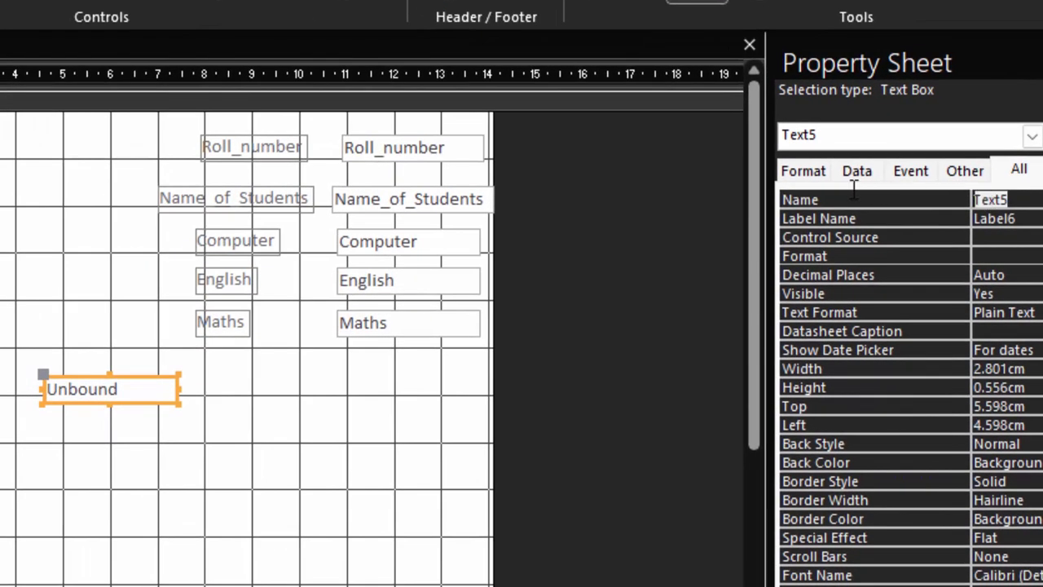
{"action": "type", "text": "To"}
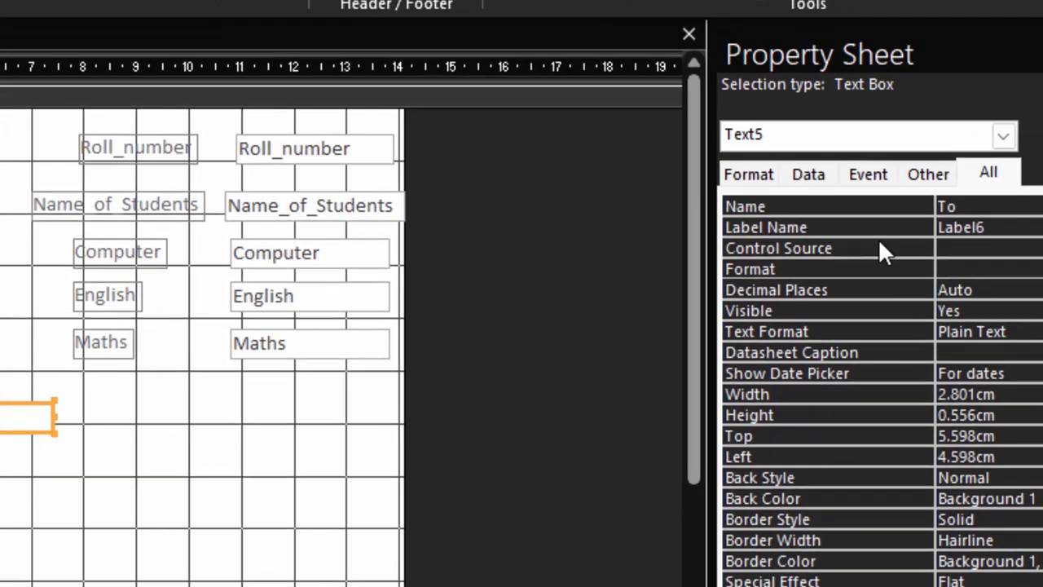
{"action": "type", "text": "tal"}
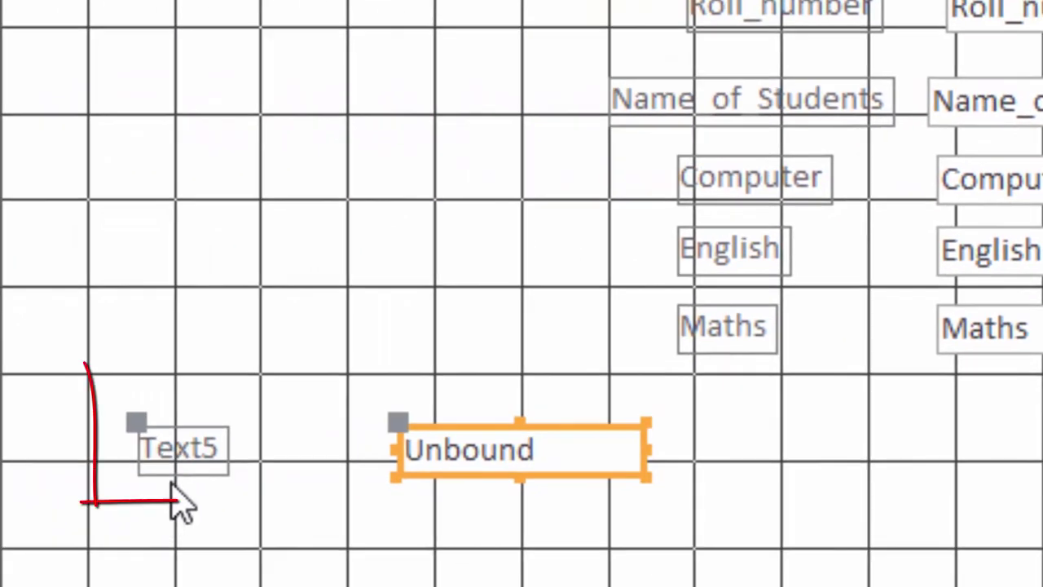
{"action": "left_click", "coordinate": [173, 477]}
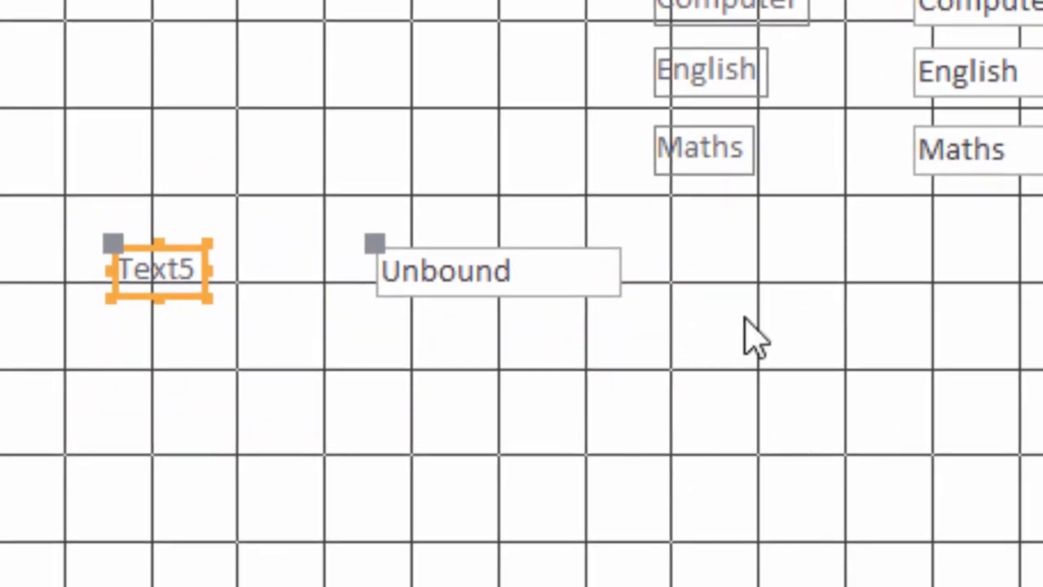
{"action": "left_click", "coordinate": [558, 281]}
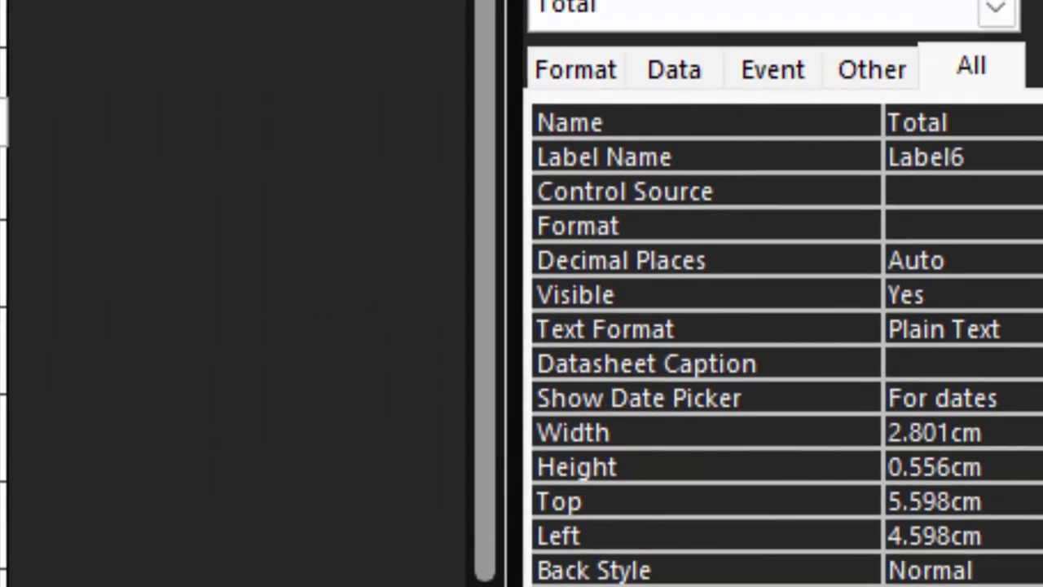
{"action": "left_click", "coordinate": [1032, 231]}
- Set the Total box's Control Source to =[Computer]+[English]+[Maths] in Expression Builder
{"action": "left_click", "coordinate": [1029, 230]}
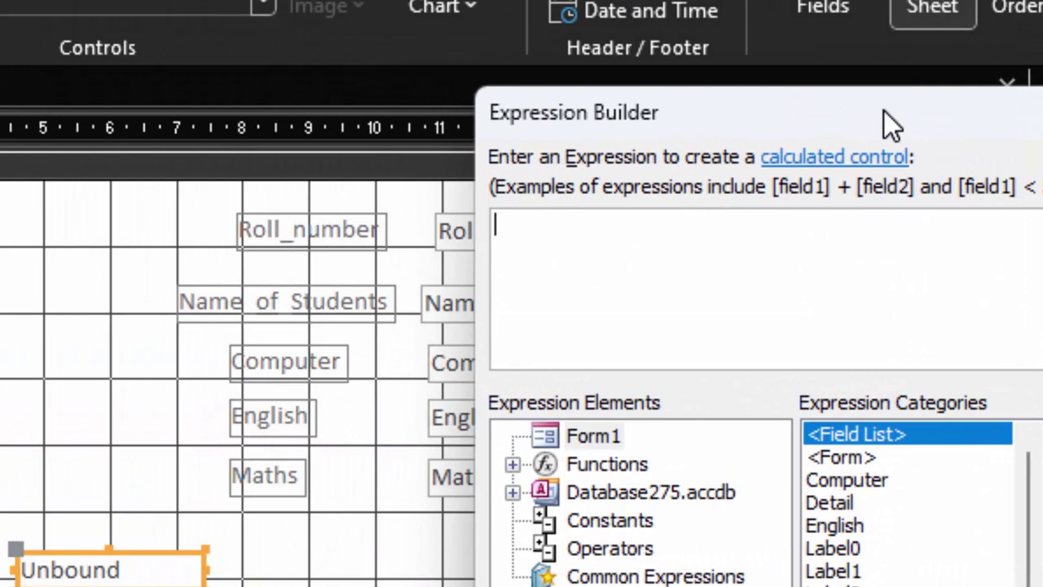
{"action": "mouse_move", "coordinate": [885, 112]}
{"action": "left_mouse_down"}
{"action": "mouse_move", "coordinate": [923, 155]}
{"action": "mouse_move", "coordinate": [930, 200]}
{"action": "left_mouse_up"}
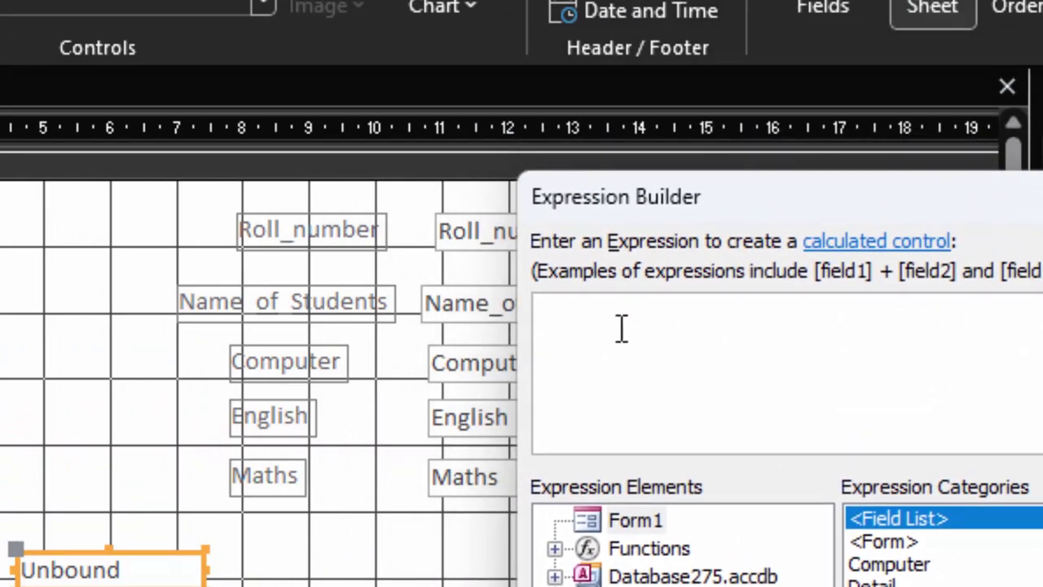
{"action": "type", "text": "["}
{"action": "type", "text": "C"}
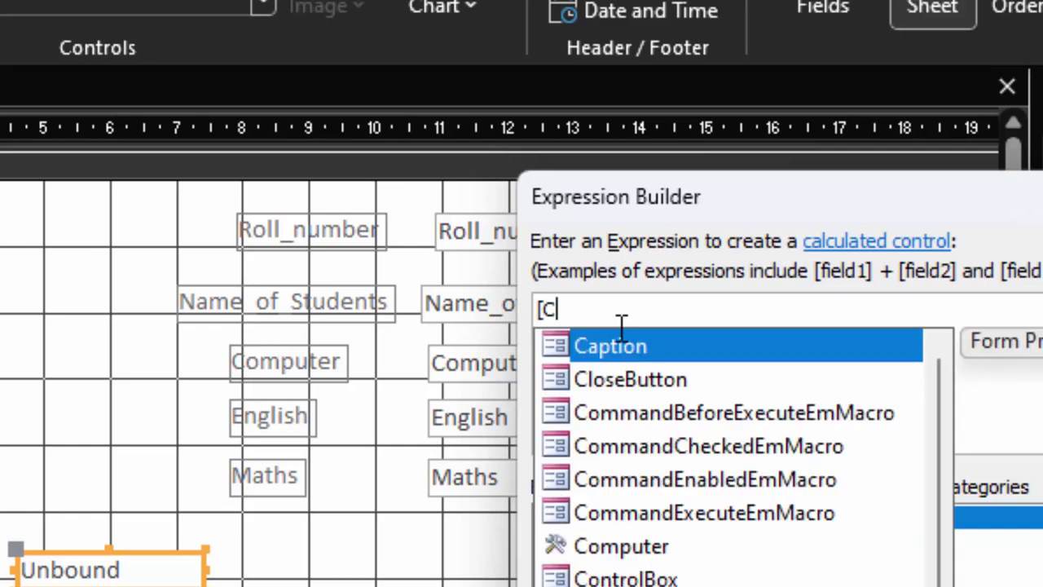
{"action": "type", "text": "ompute"}
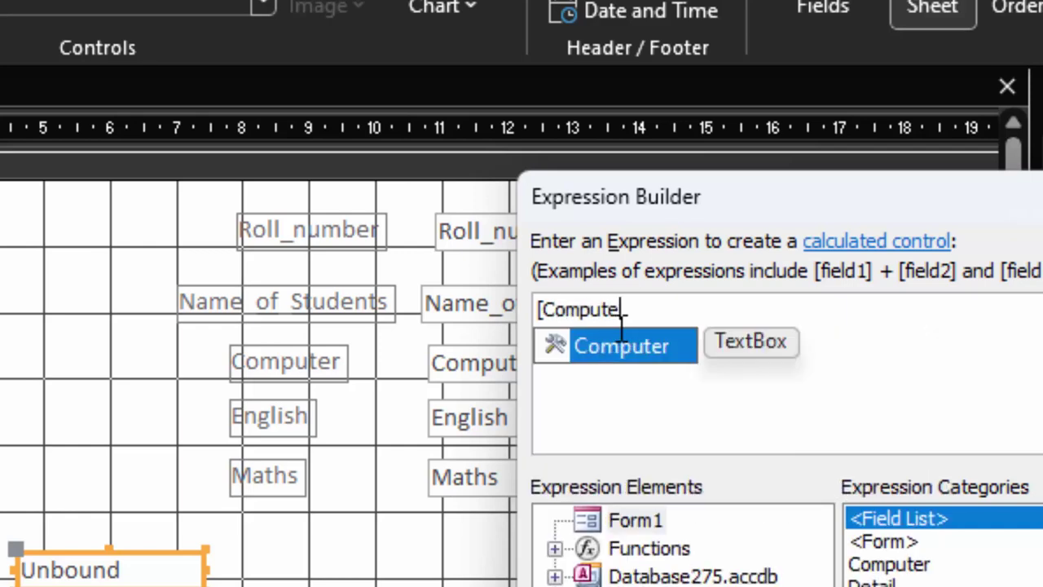
{"action": "type", "text": "r] +"}
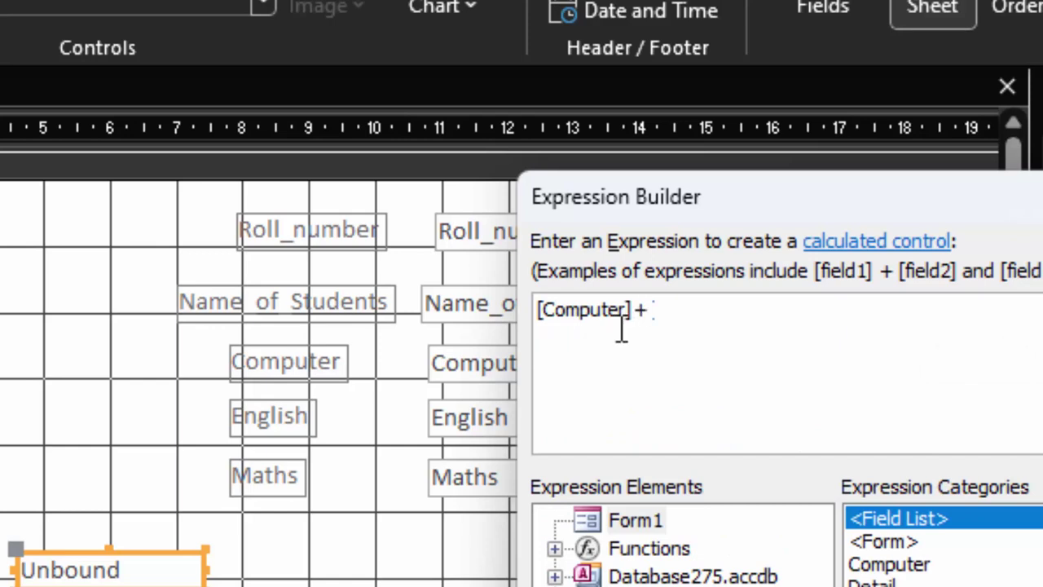
{"action": "type", "text": "[Englis"}
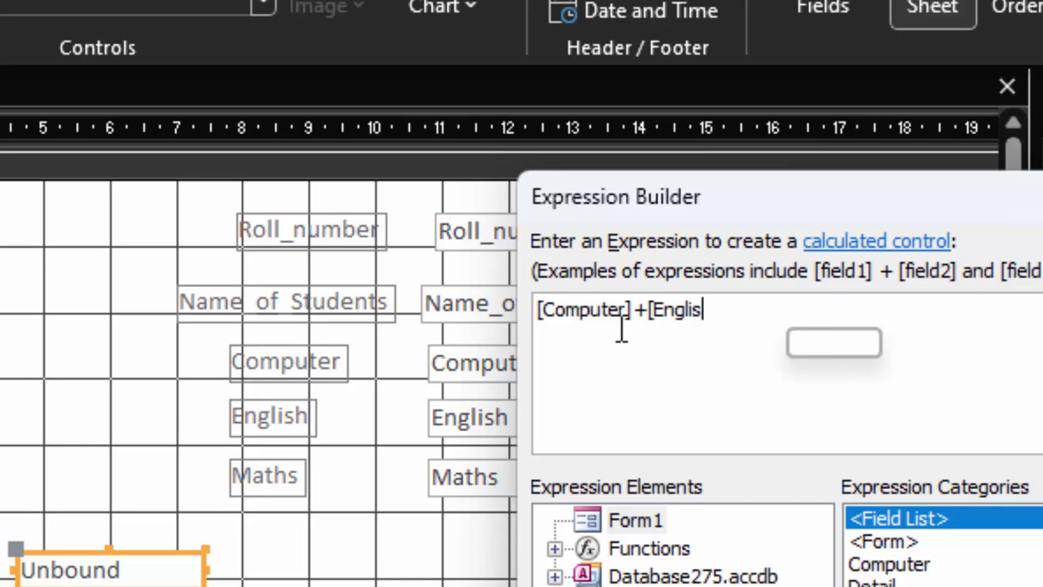
{"action": "type", "text": "h] +"}
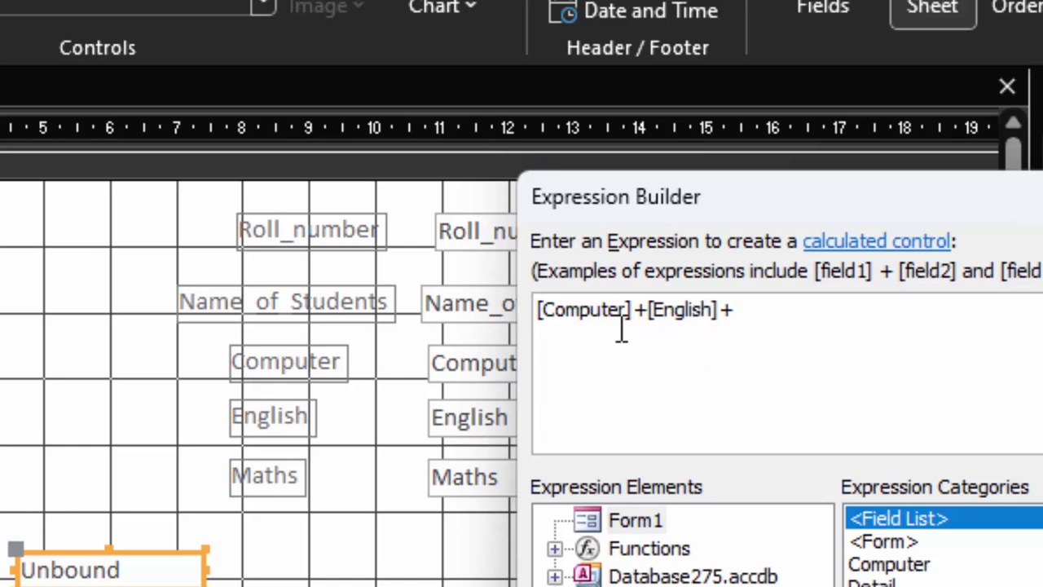
{"action": "type", "text": "[Mat"}
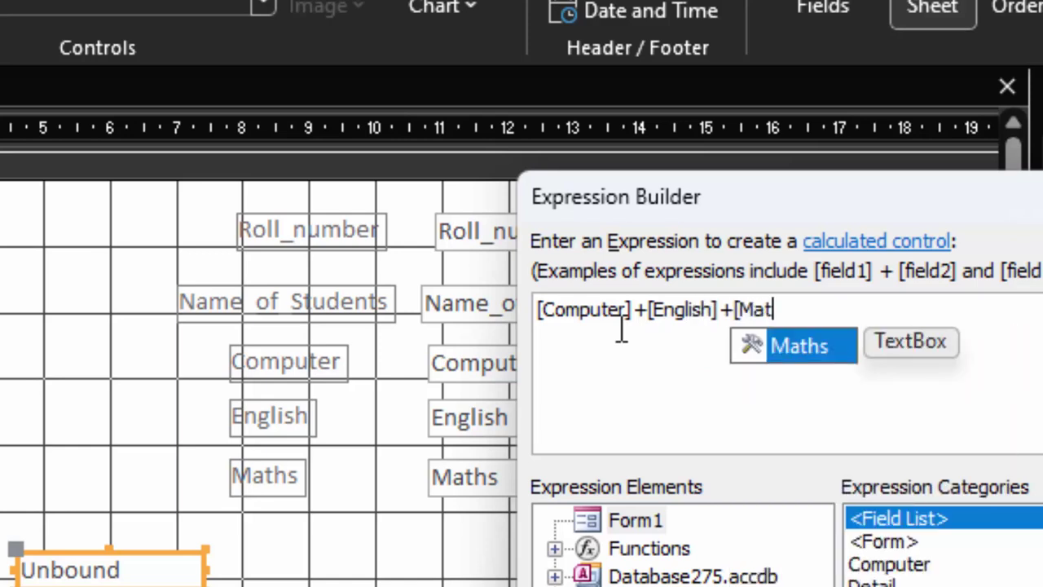
{"action": "type", "text": "j"}
{"action": "key", "text": "BackSpace"}
{"action": "type", "text": "hs"}
{"action": "type", "text": "]]"}
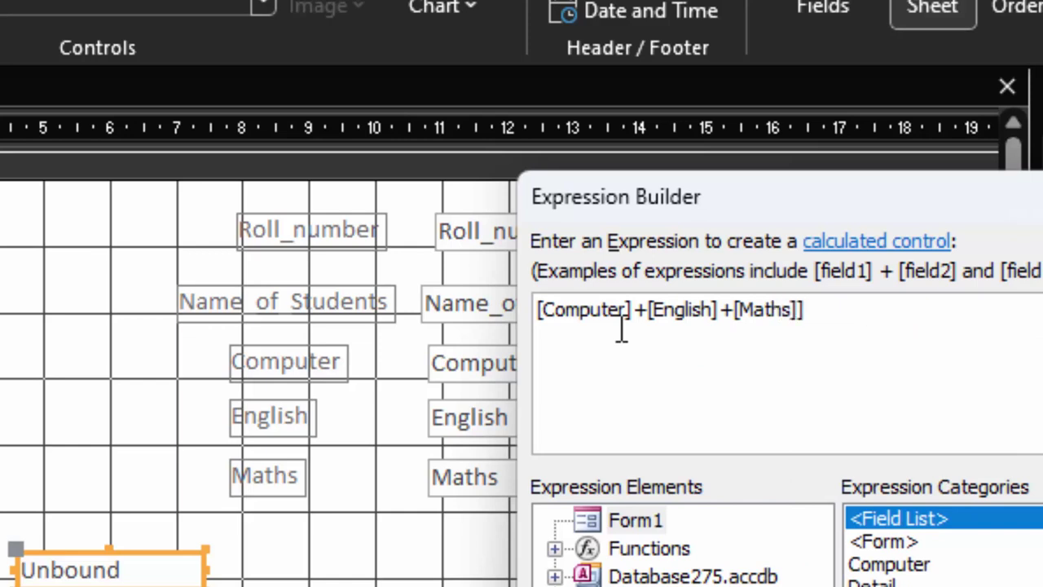
{"action": "key", "text": "BackSpace"}
{"action": "key", "text": "Return"}
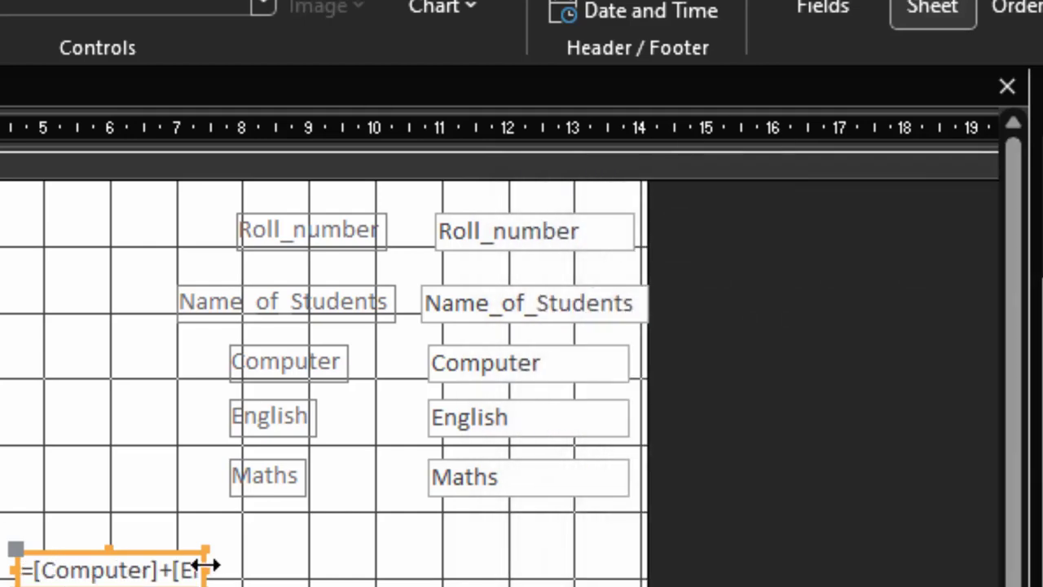
- Widen the Total text box, shift it right, and widen its Total label
{"action": "left_click_drag", "start_coordinate": [206, 568], "coordinate": [423, 568]}
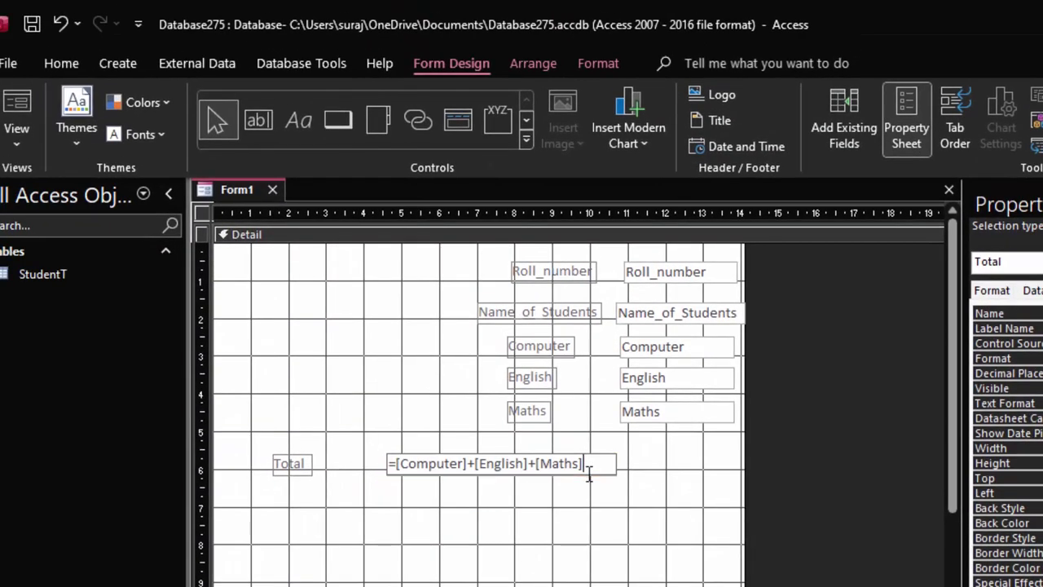
{"action": "left_click_drag", "start_coordinate": [588, 477], "coordinate": [694, 470]}
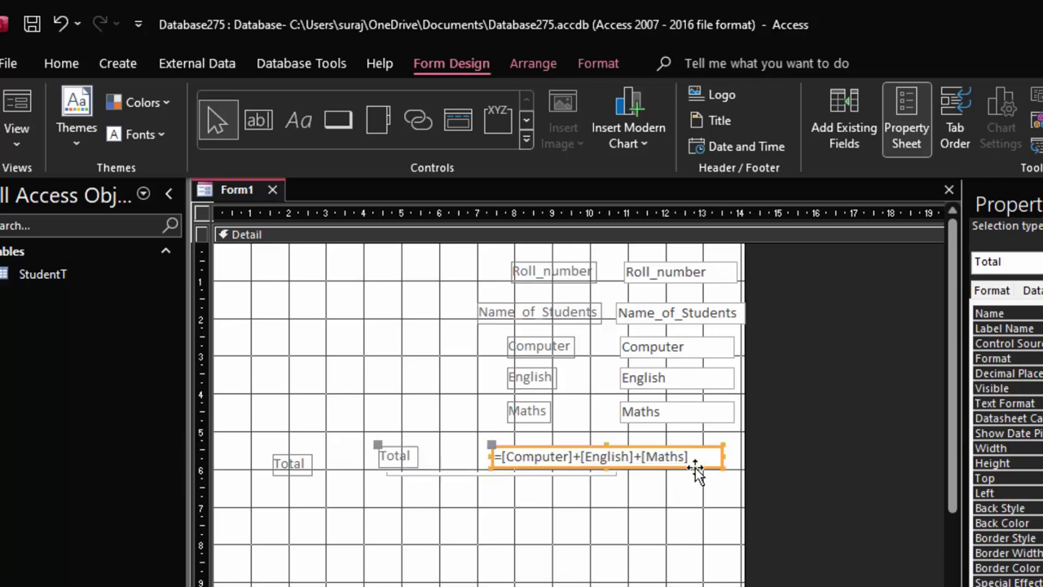
{"action": "left_click", "coordinate": [408, 463]}
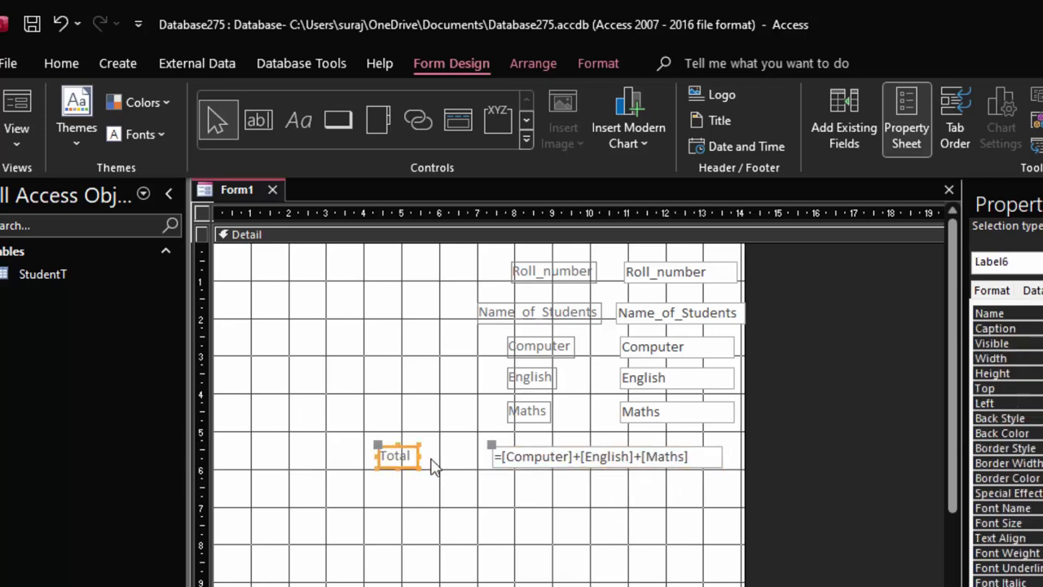
{"action": "left_click_drag", "start_coordinate": [419, 456], "coordinate": [457, 455]}
{"action": "left_click", "coordinate": [518, 499]}
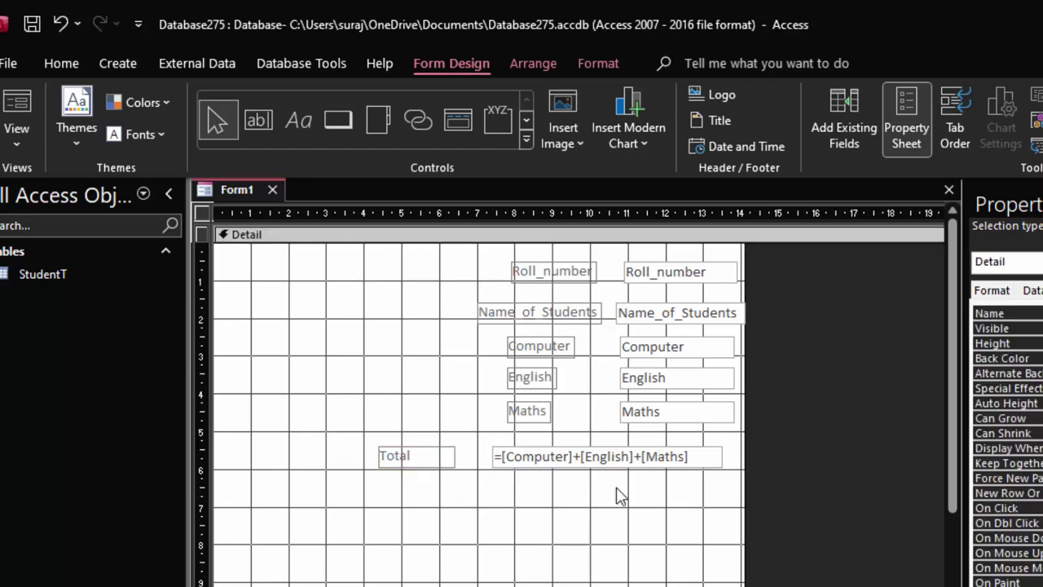
{"action": "left_click", "coordinate": [266, 116]}
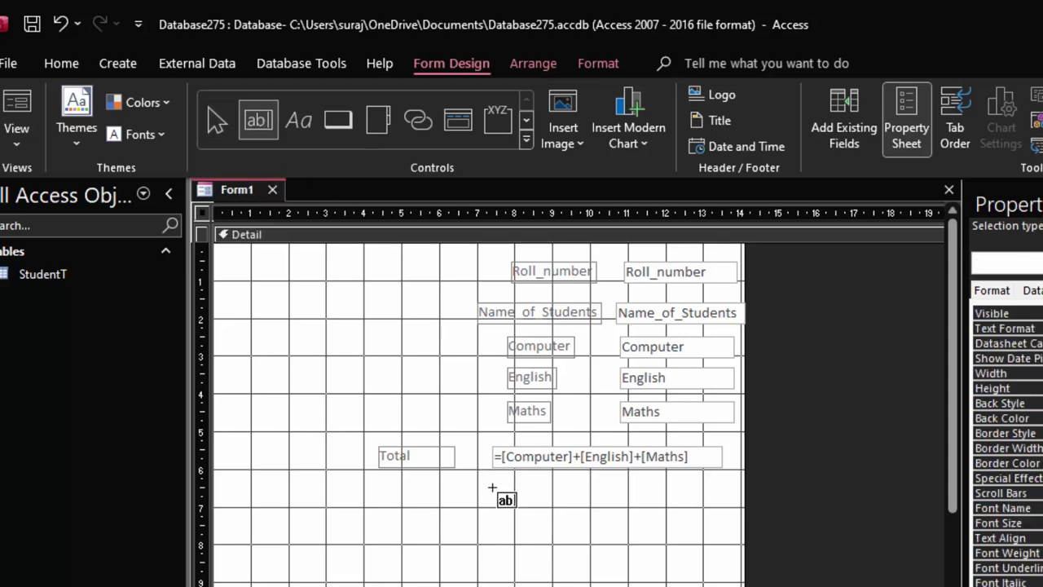
- Draw a text box under the Total row and change its Text7 label caption to Average
{"action": "mouse_move", "coordinate": [492, 481]}
{"action": "left_mouse_down"}
{"action": "mouse_move", "coordinate": [649, 511]}
{"action": "mouse_move", "coordinate": [716, 508]}
{"action": "left_mouse_up"}
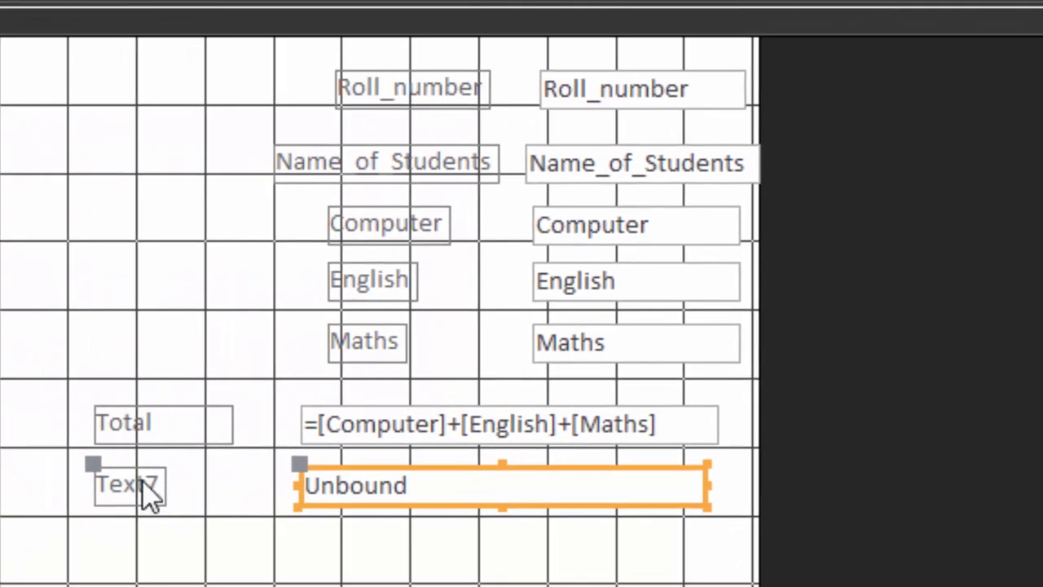
{"action": "left_click", "coordinate": [142, 482]}
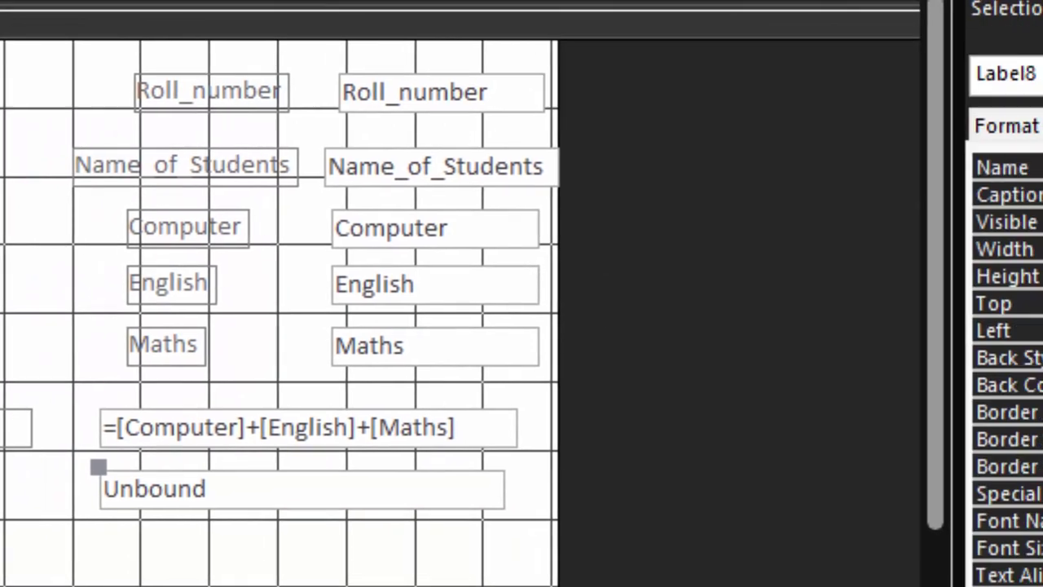
{"action": "left_click", "coordinate": [514, 204]}
{"action": "key", "text": "Delete"}
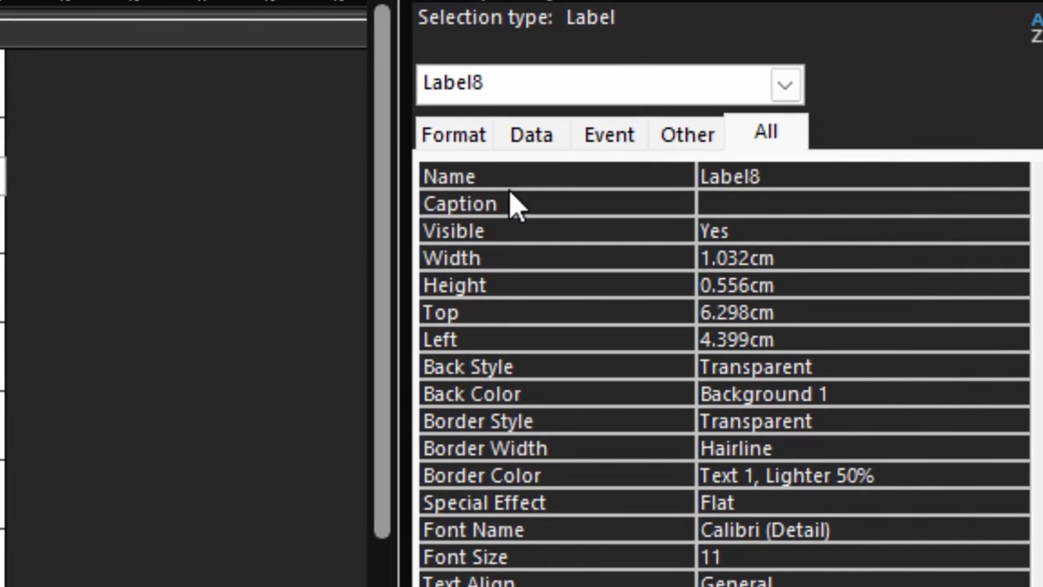
{"action": "type", "text": "Average"}
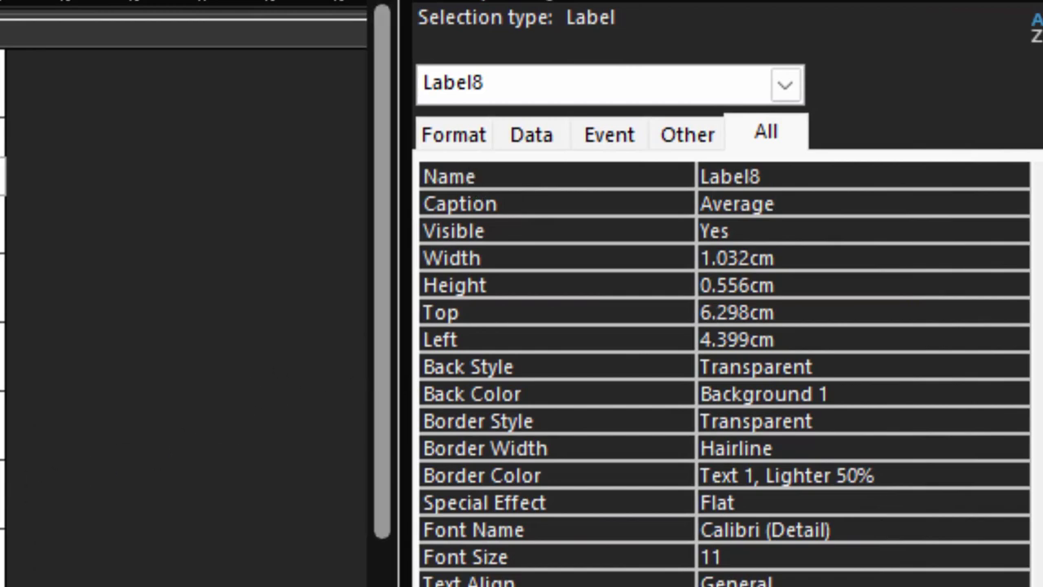
{"action": "left_click", "coordinate": [237, 506]}
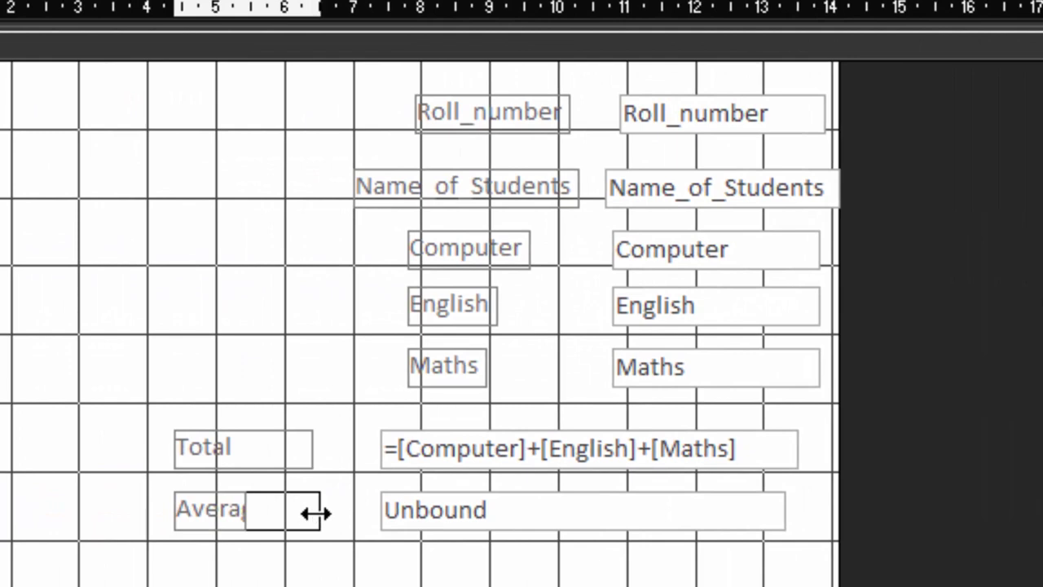
- Widen the Average label, enter =[Total]/3 in the Average box, and switch to Form View
{"action": "left_click_drag", "start_coordinate": [245, 506], "coordinate": [322, 507]}
{"action": "left_click", "coordinate": [503, 527]}
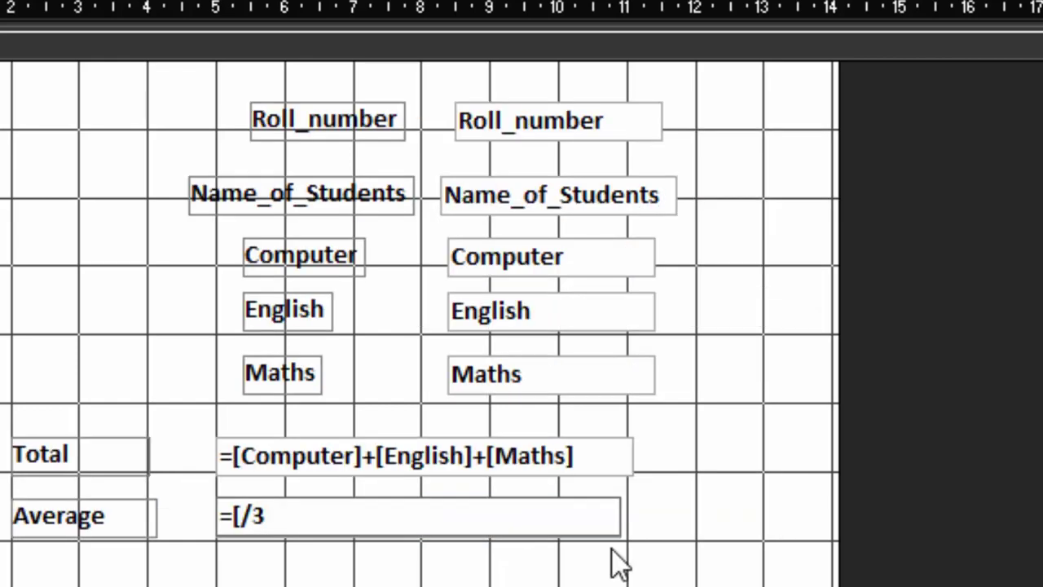
{"action": "type", "text": "Tota"}
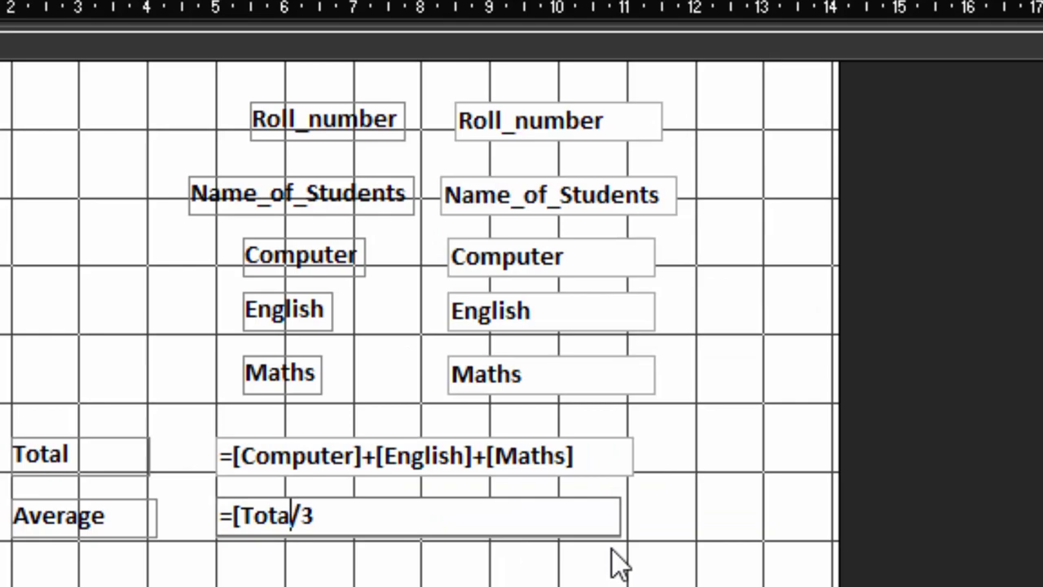
{"action": "type", "text": "l]"}
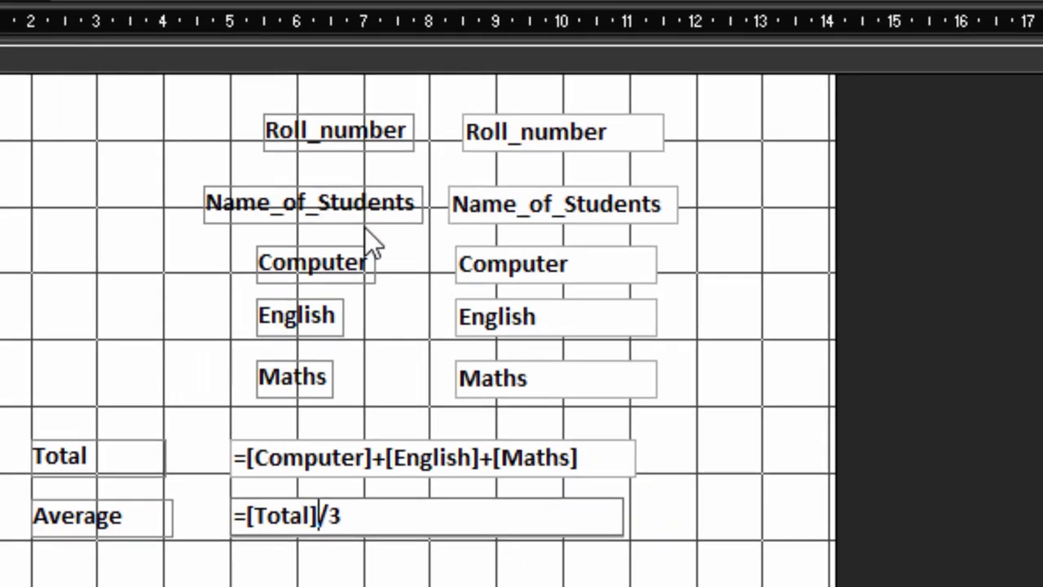
{"action": "left_click", "coordinate": [25, 110]}
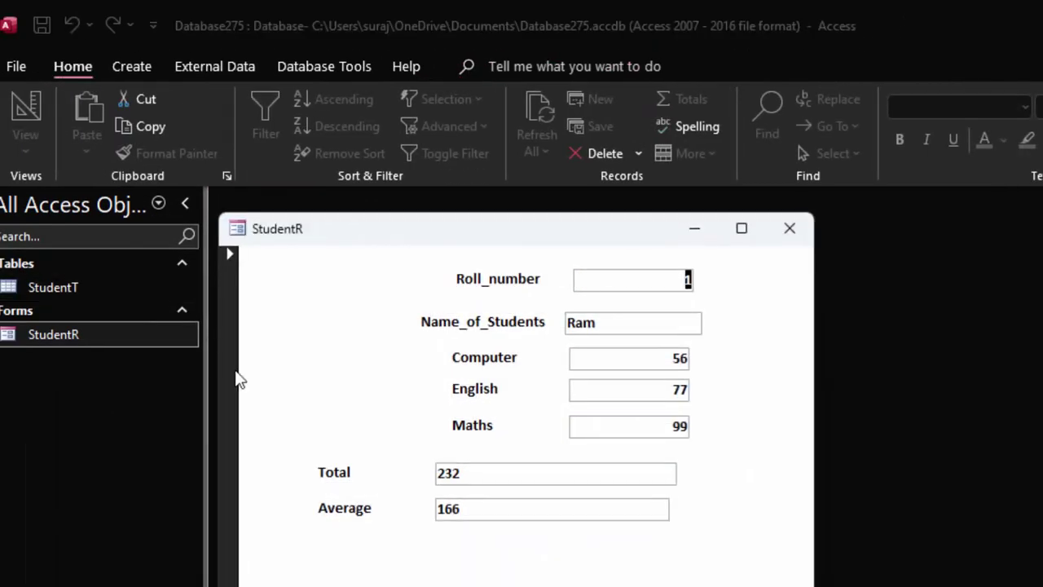
- Save and close the StudentR form, then reopen it to check Total 232 and Average 77.33
{"action": "double_click", "coordinate": [499, 507]}
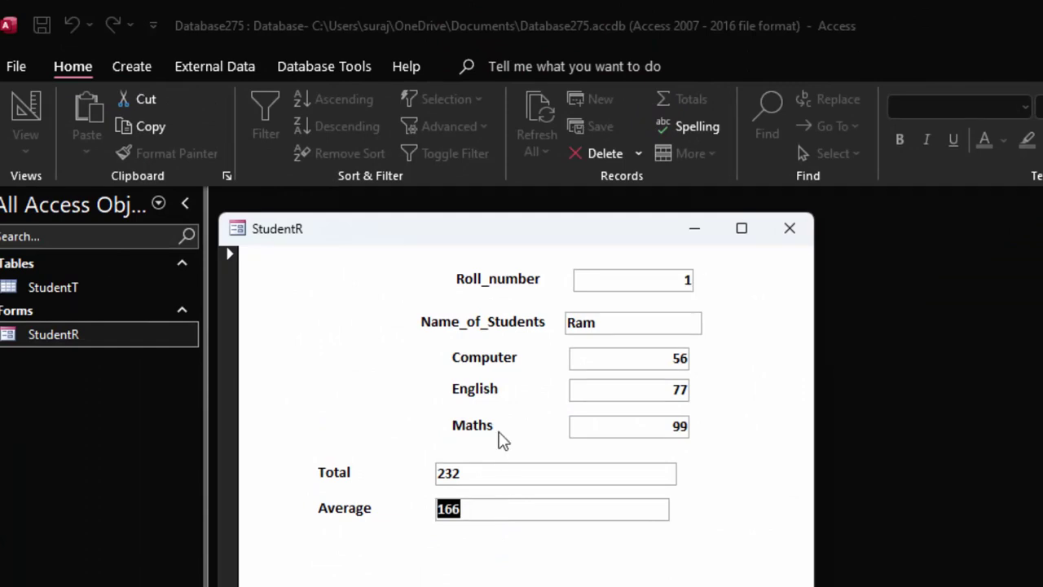
{"action": "left_click", "coordinate": [803, 237]}
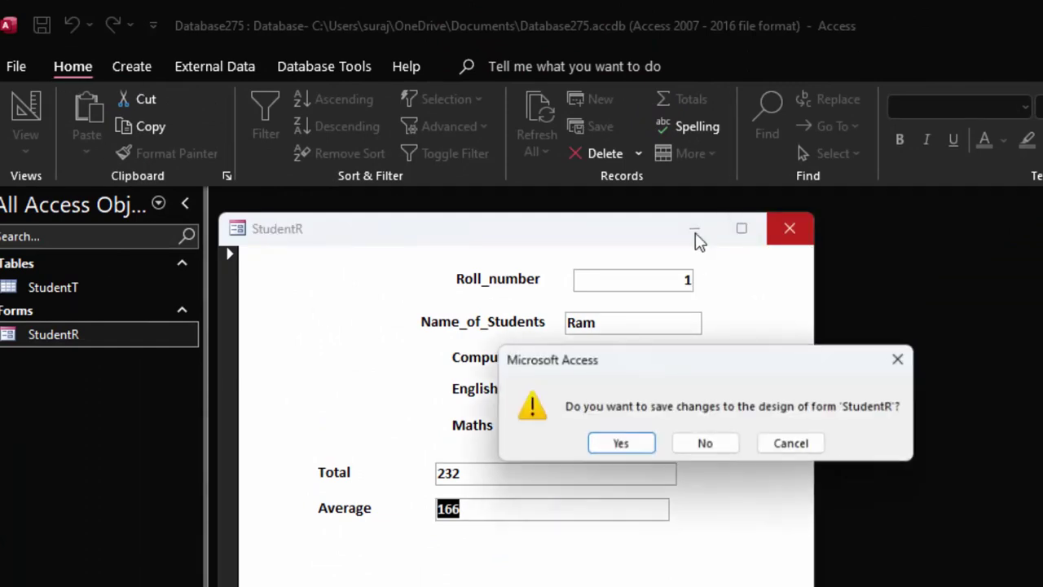
{"action": "left_click", "coordinate": [628, 449]}
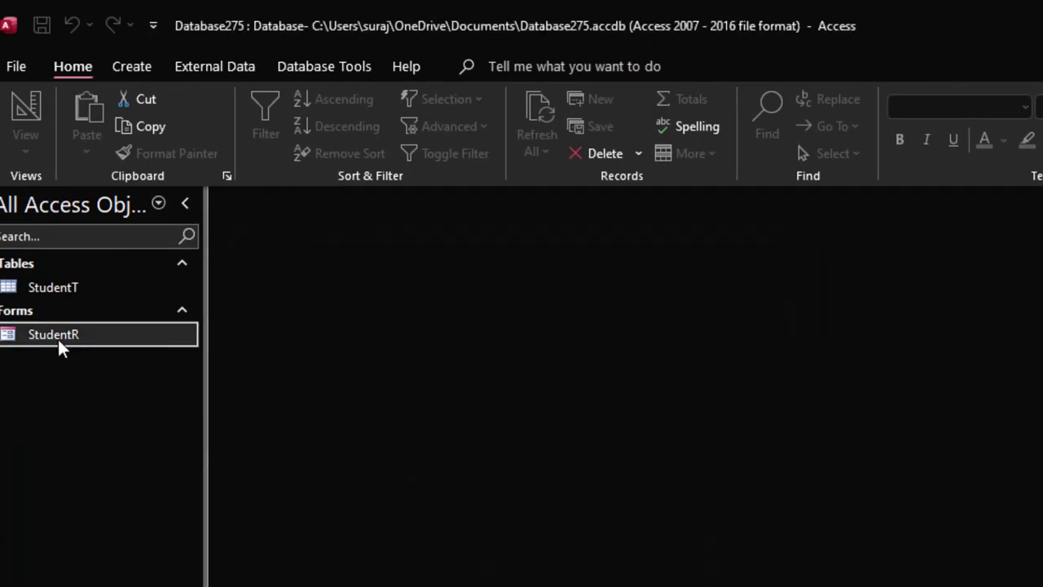
{"action": "double_click", "coordinate": [58, 339]}
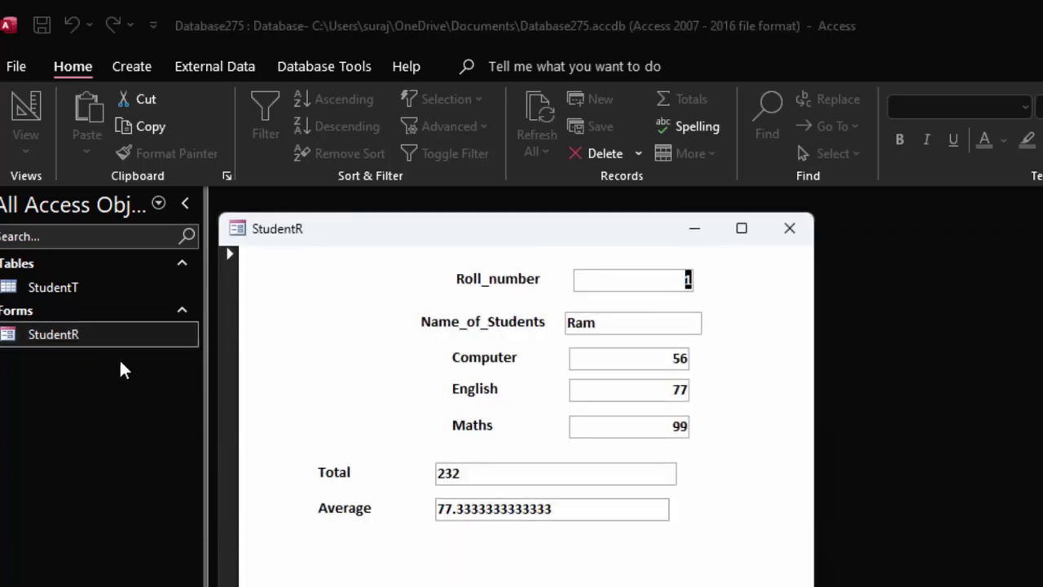
{"action": "left_click", "coordinate": [574, 512]}
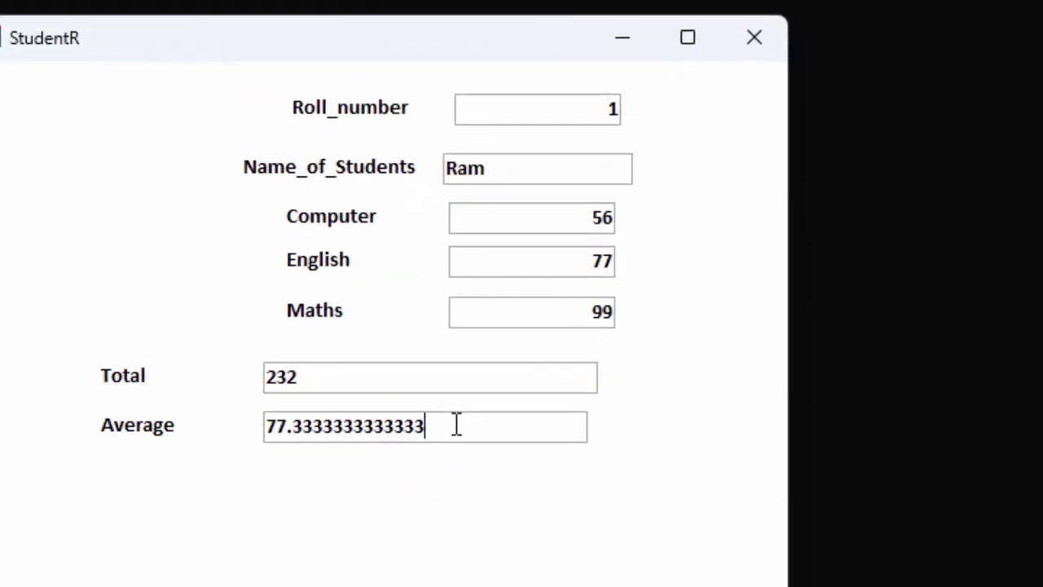
- Add record 2 with a student name and marks 66, 55, 77 (Total 198, Average 66)
{"action": "key", "text": "ctrl+plus"}
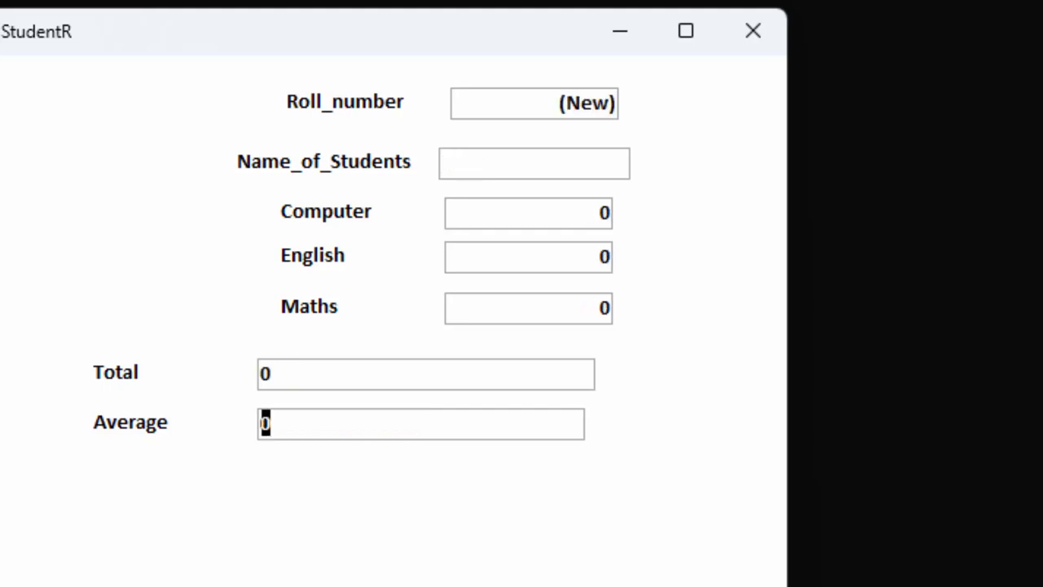
{"action": "left_click", "coordinate": [544, 161]}
{"action": "type", "text": "Rite"}
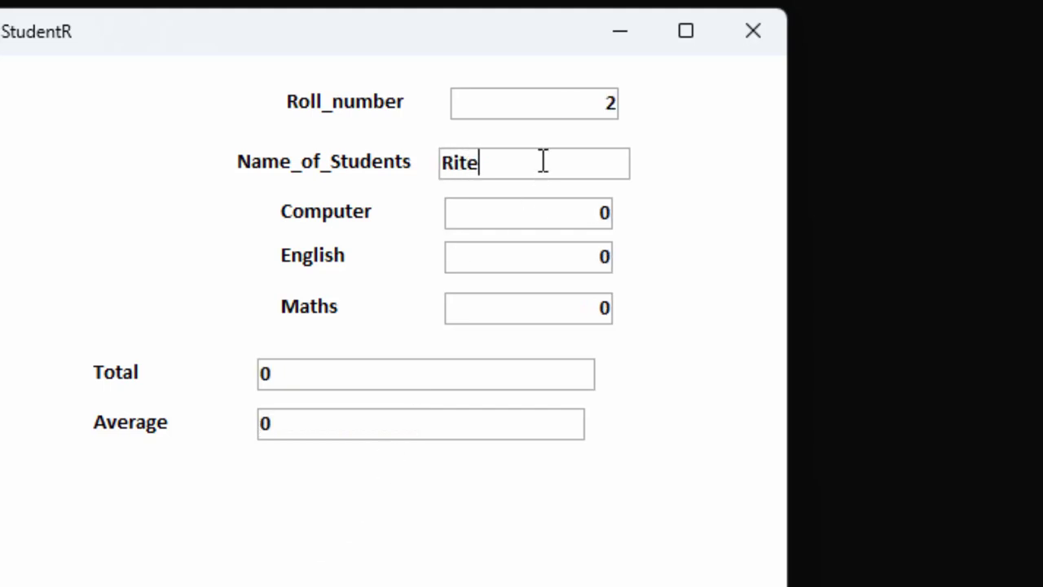
{"action": "type", "text": "sh"}
{"action": "key", "text": "Tab"}
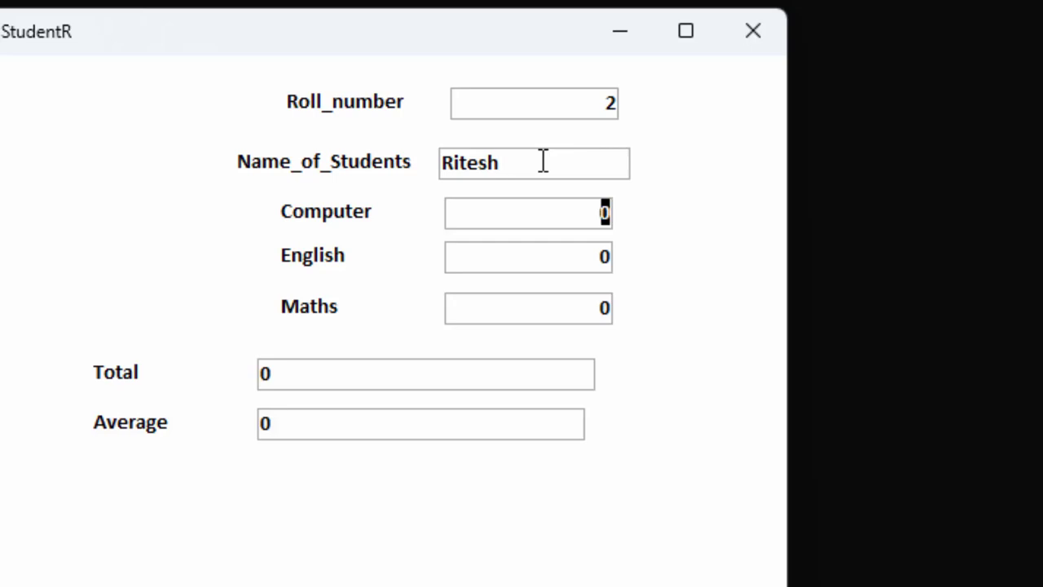
{"action": "type", "text": "66"}
{"action": "key", "text": "Tab"}
{"action": "type", "text": "55"}
{"action": "key", "text": "Tab"}
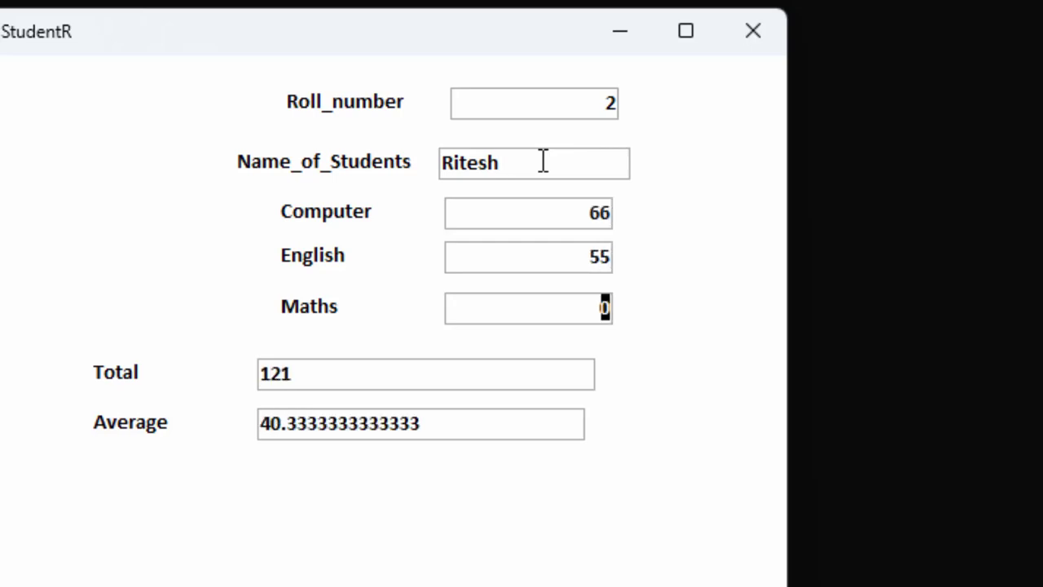
{"action": "type", "text": "77"}
{"action": "key", "text": "Tab"}
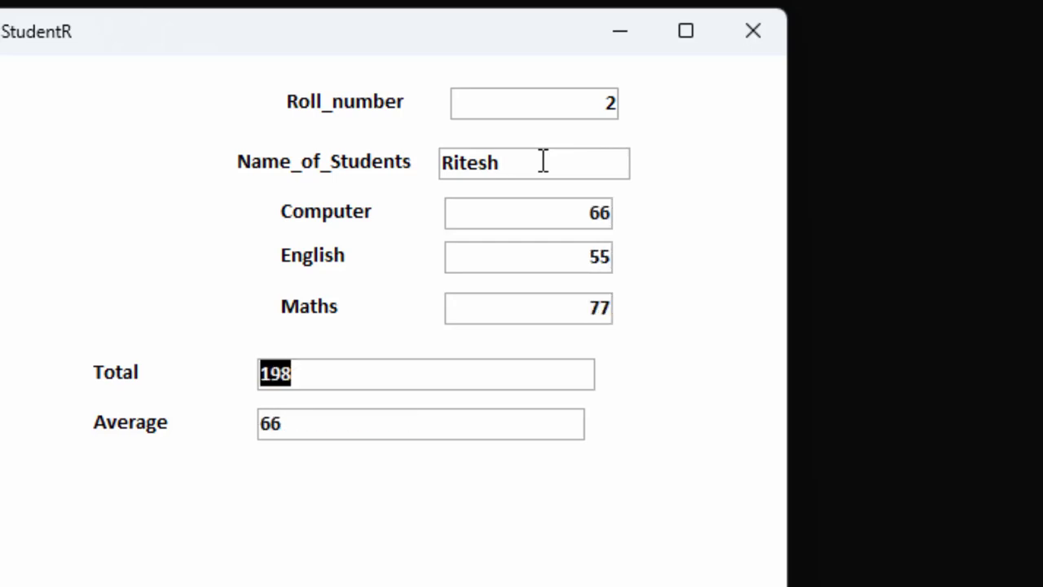
{"action": "key", "text": "Tab"}
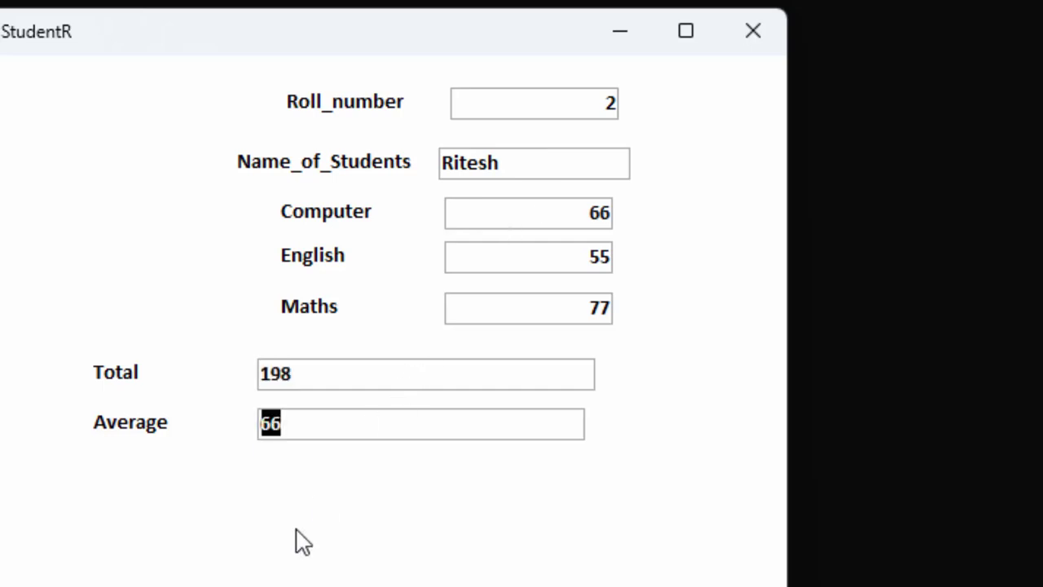
{"action": "key", "text": "Tab"}
- Add record 3 with a student name and marks 65, 44, 34 (Total 143, Average 47.67)
{"action": "left_click", "coordinate": [605, 167]}
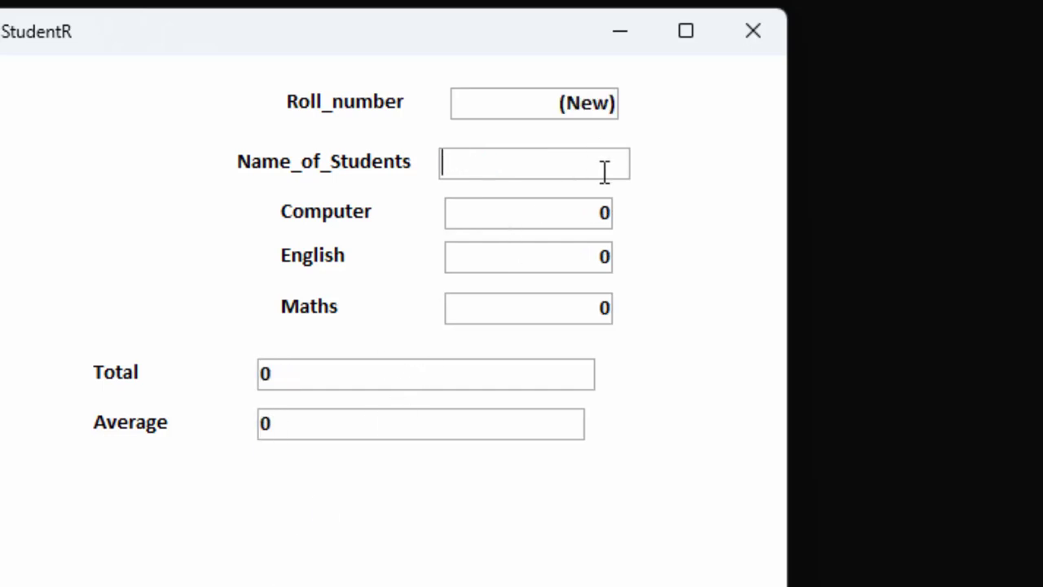
{"action": "type", "text": "Esha"}
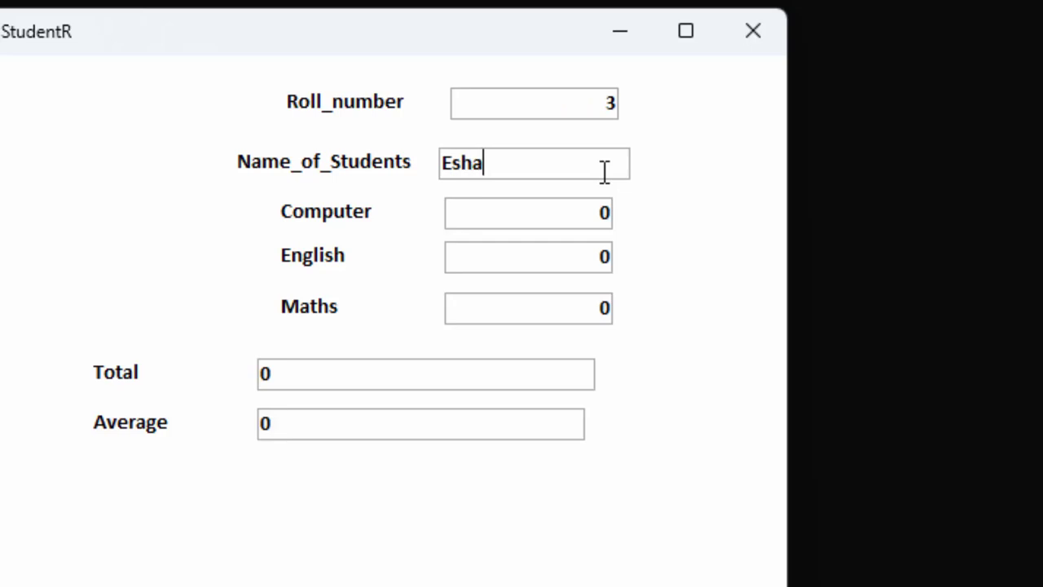
{"action": "key", "text": "Tab"}
{"action": "type", "text": "65"}
{"action": "key", "text": "Tab"}
{"action": "type", "text": "44"}
{"action": "key", "text": "Tab"}
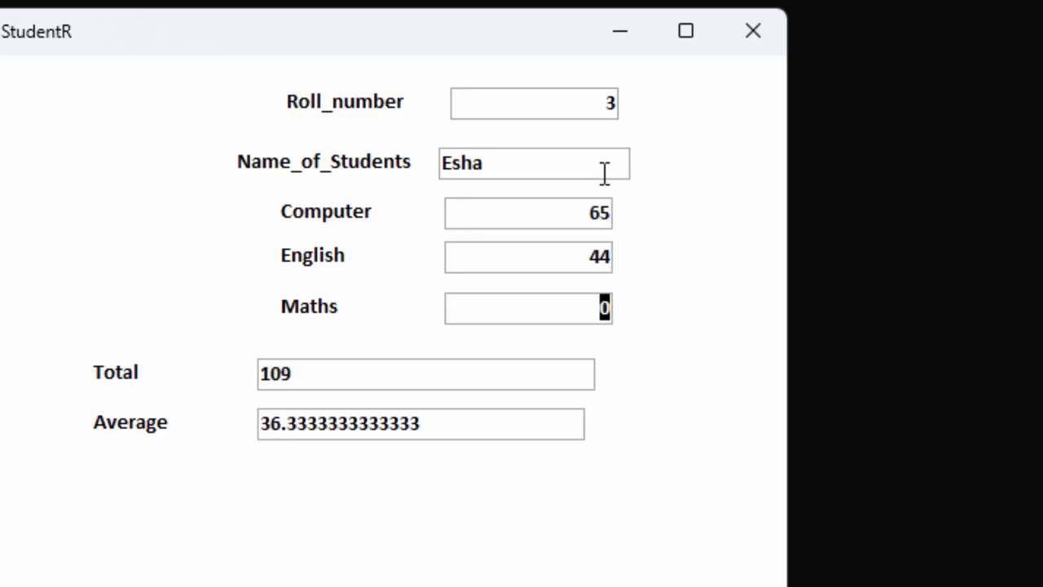
{"action": "type", "text": "34"}
{"action": "key", "text": "Tab"}
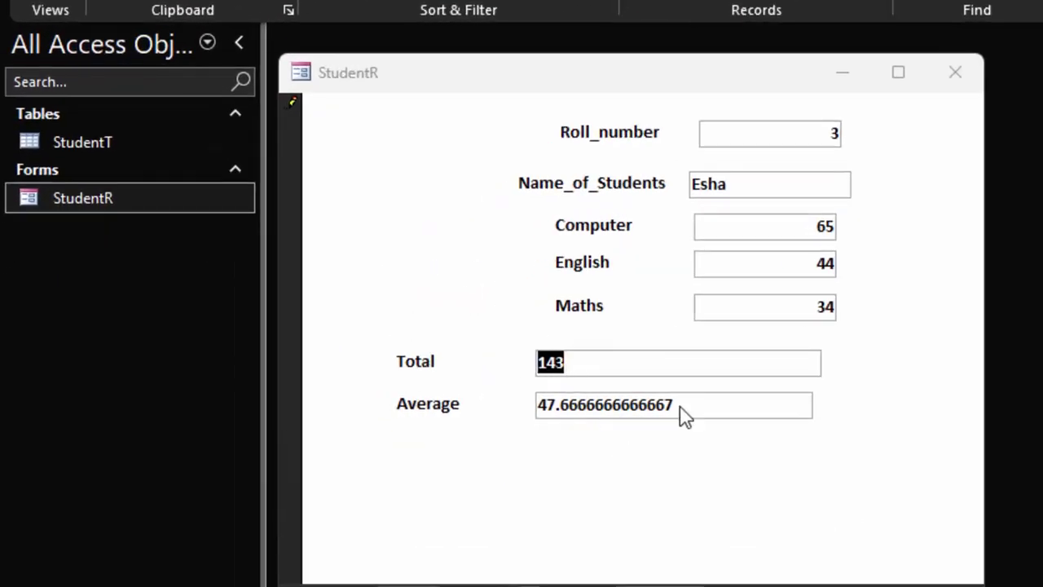
- Enter the fourth student's name with Computer 45, English 67, Maths 54, then start a blank record
{"action": "left_click", "coordinate": [716, 404]}
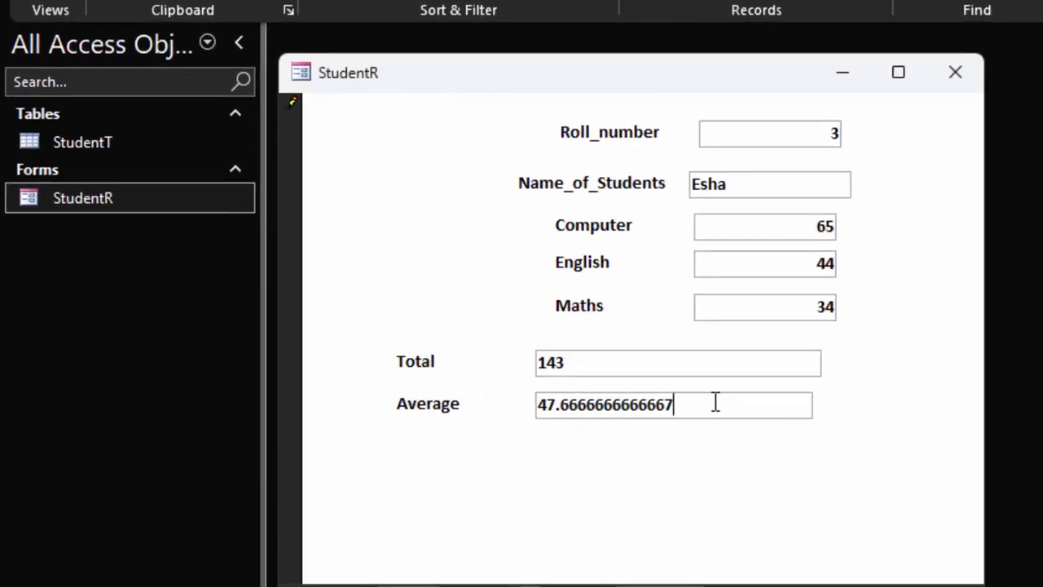
{"action": "key", "text": "Tab"}
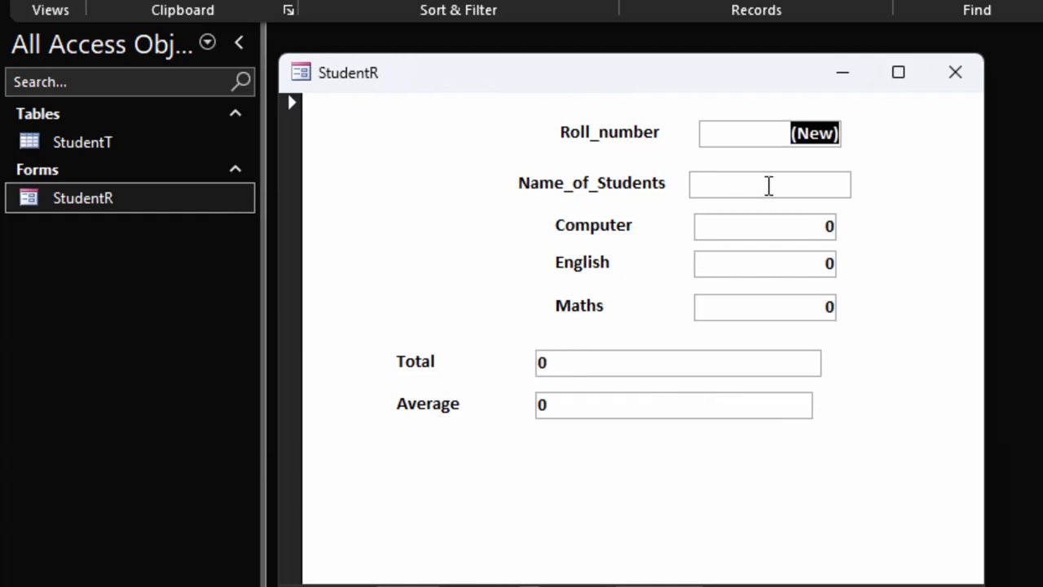
{"action": "left_click", "coordinate": [775, 178]}
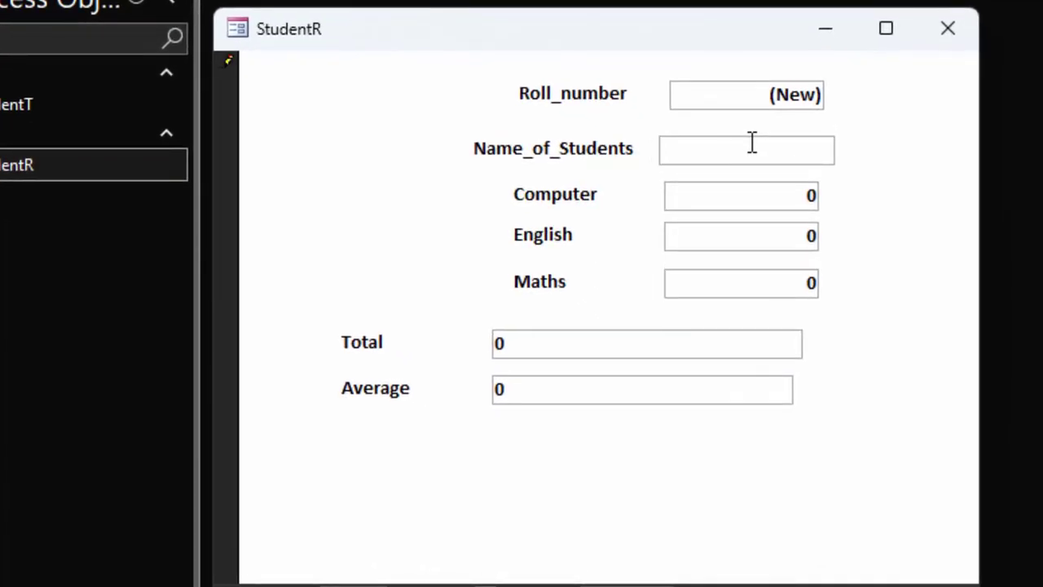
{"action": "type", "text": "Ravi"}
{"action": "key", "text": "Tab"}
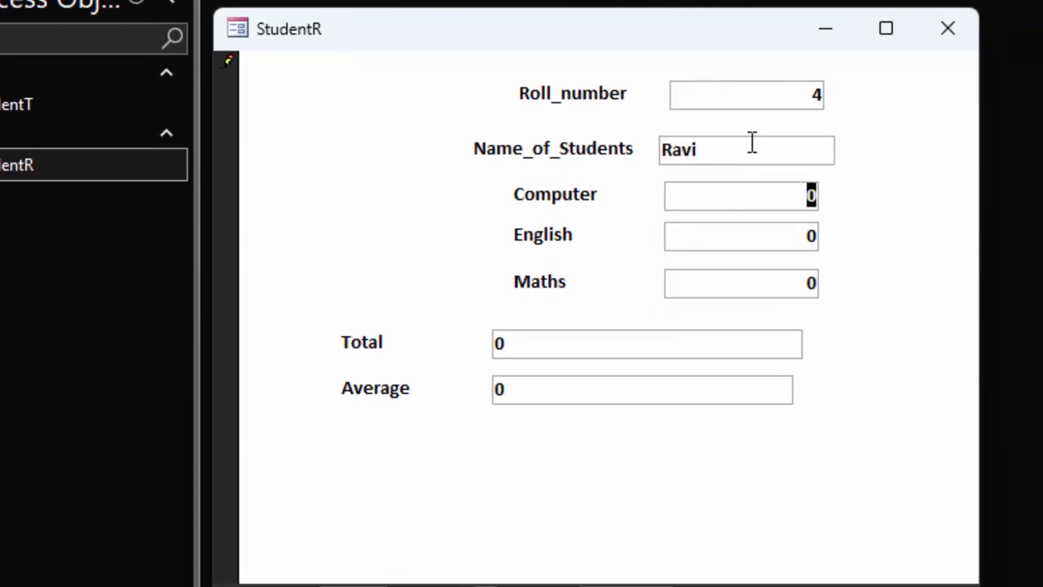
{"action": "type", "text": "45"}
{"action": "key", "text": "Tab"}
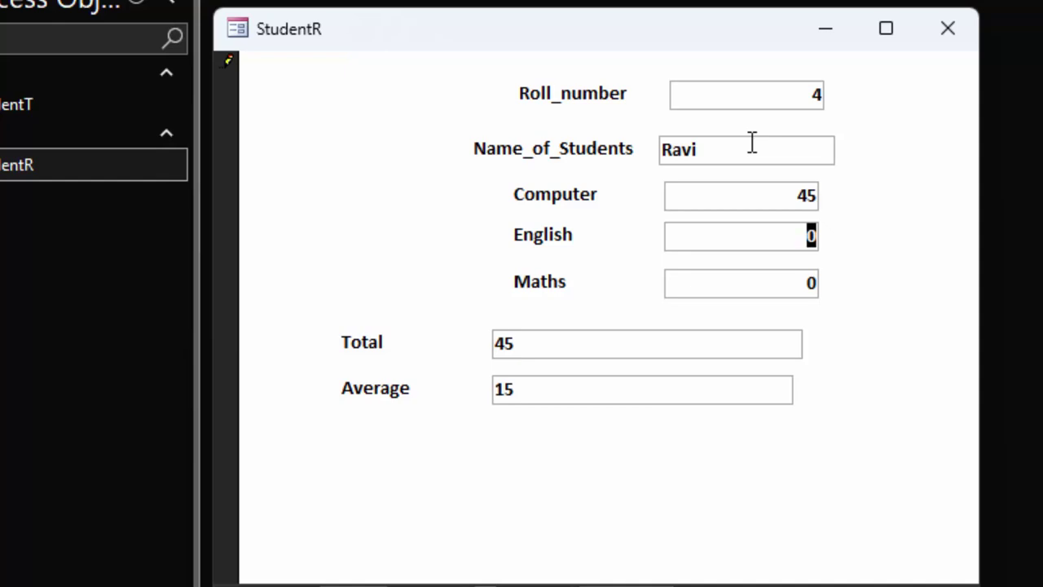
{"action": "type", "text": "67"}
{"action": "key", "text": "Tab"}
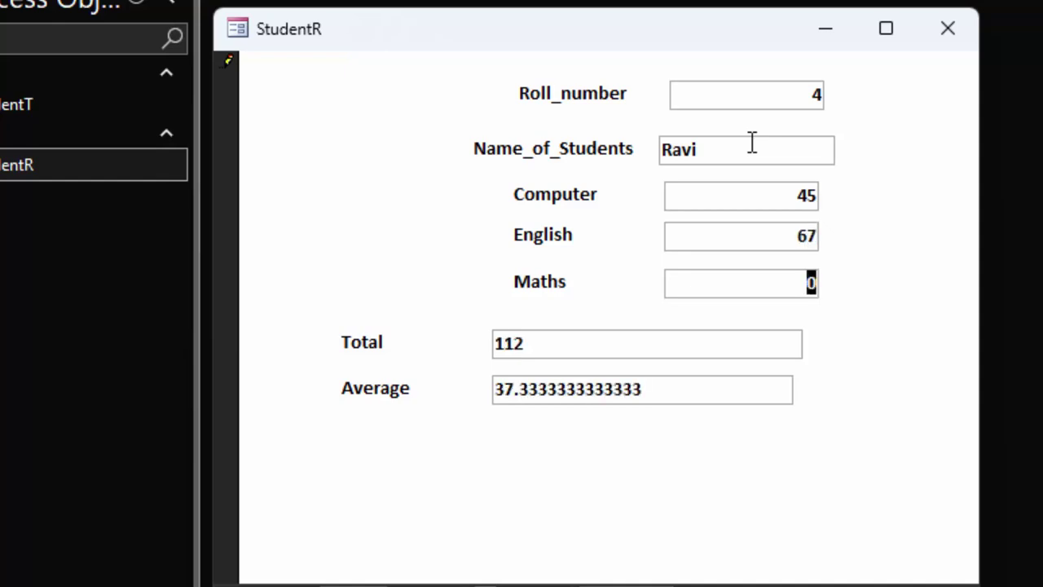
{"action": "type", "text": "54"}
{"action": "key", "text": "Tab"}
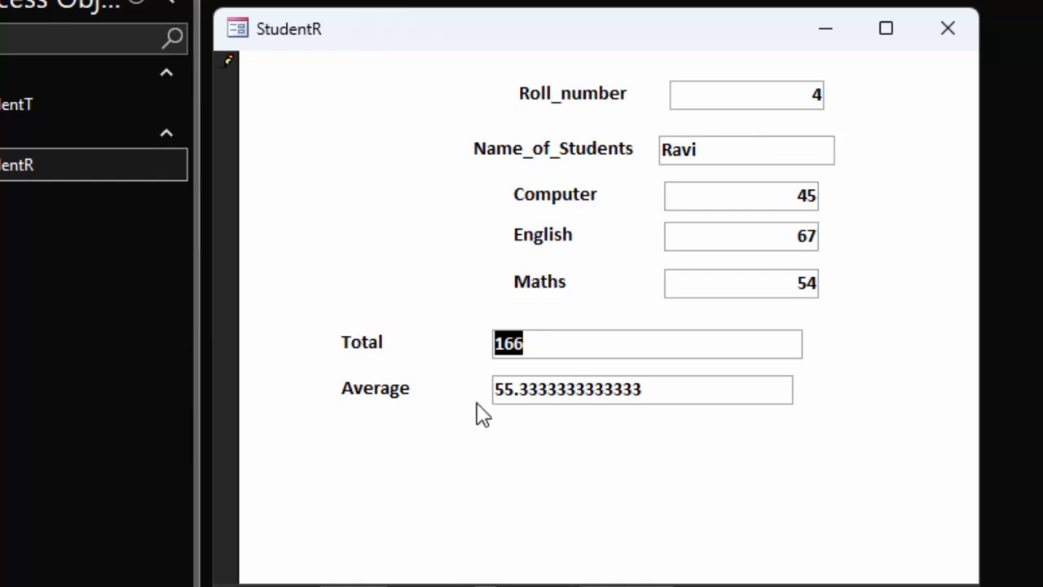
{"action": "left_click", "coordinate": [402, 585]}
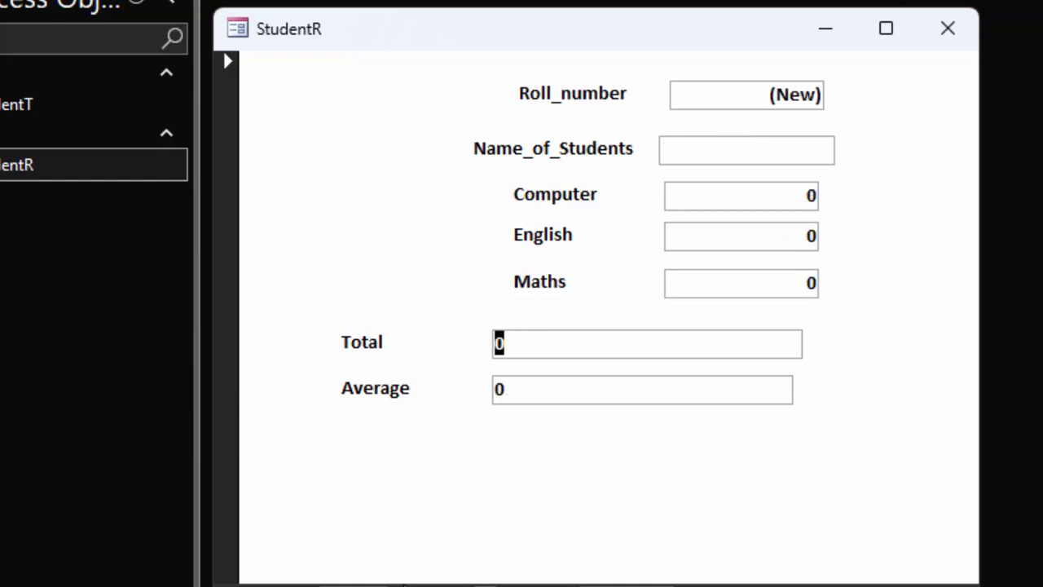
- Enter the fifth student's name with Computer 54, English 66 and Maths 88, giving Total 208
{"action": "key", "text": "Tab"}
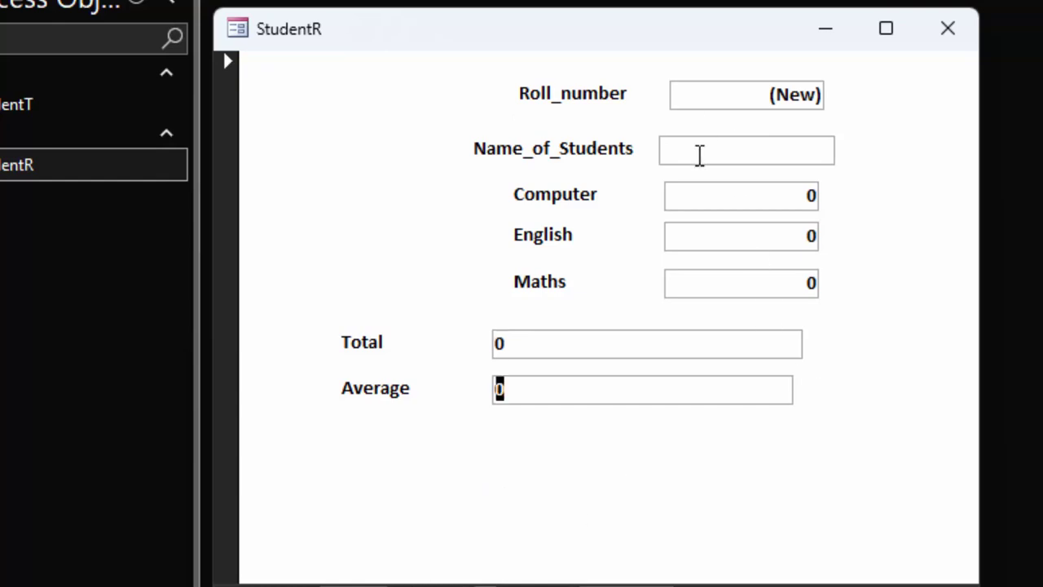
{"action": "left_click", "coordinate": [702, 155]}
{"action": "type", "text": "Yu"}
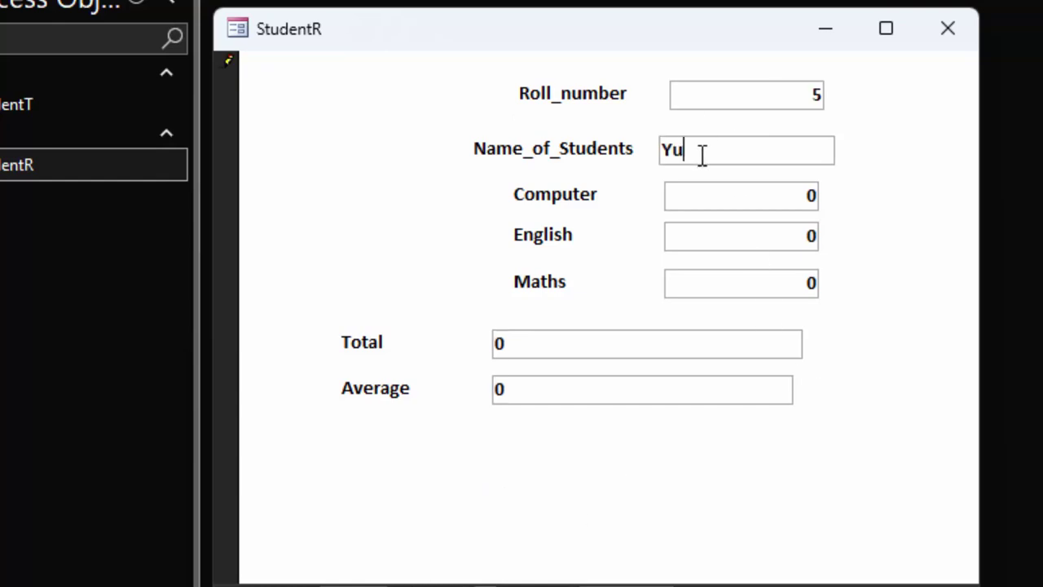
{"action": "type", "text": "vraj"}
{"action": "key", "text": "Tab"}
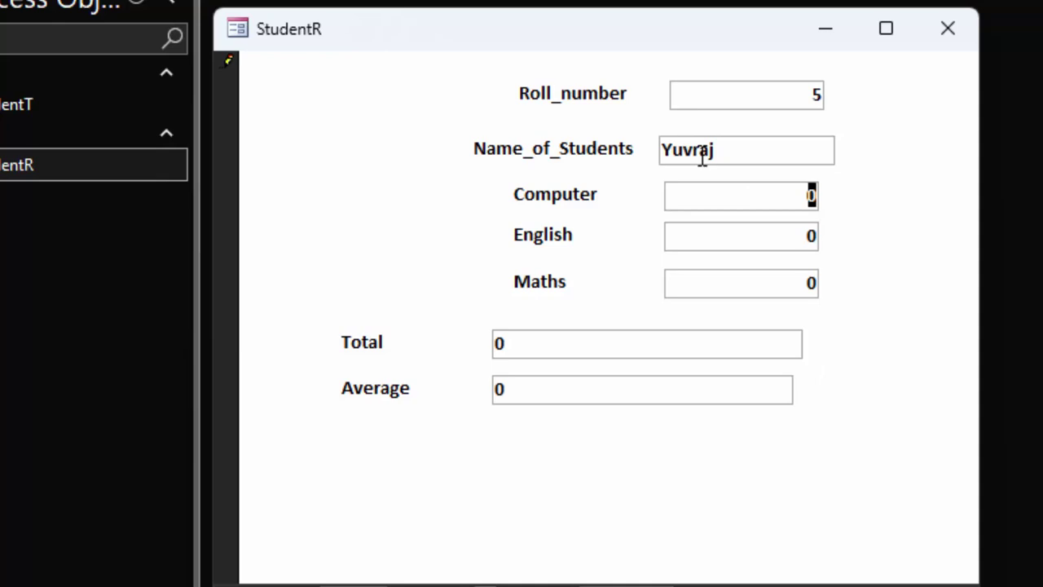
{"action": "type", "text": "54"}
{"action": "key", "text": "Tab"}
{"action": "type", "text": "66"}
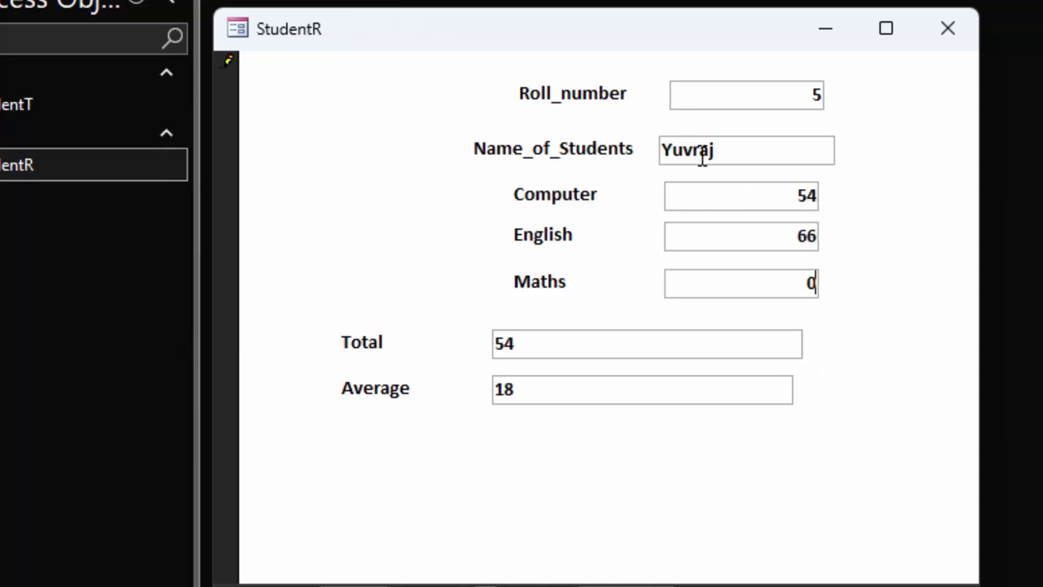
{"action": "key", "text": "Tab"}
{"action": "type", "text": "88"}
{"action": "key", "text": "Tab"}
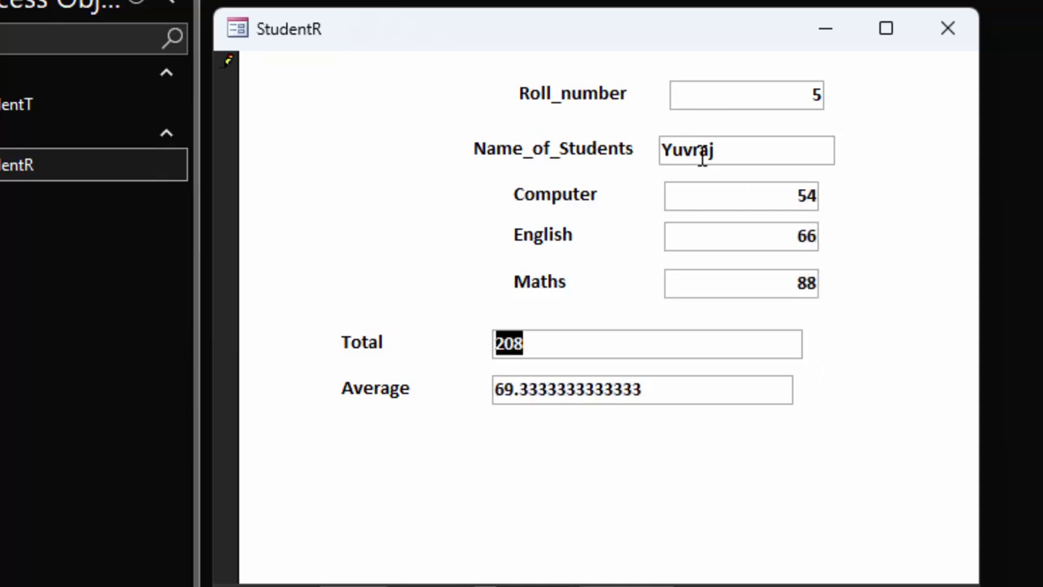